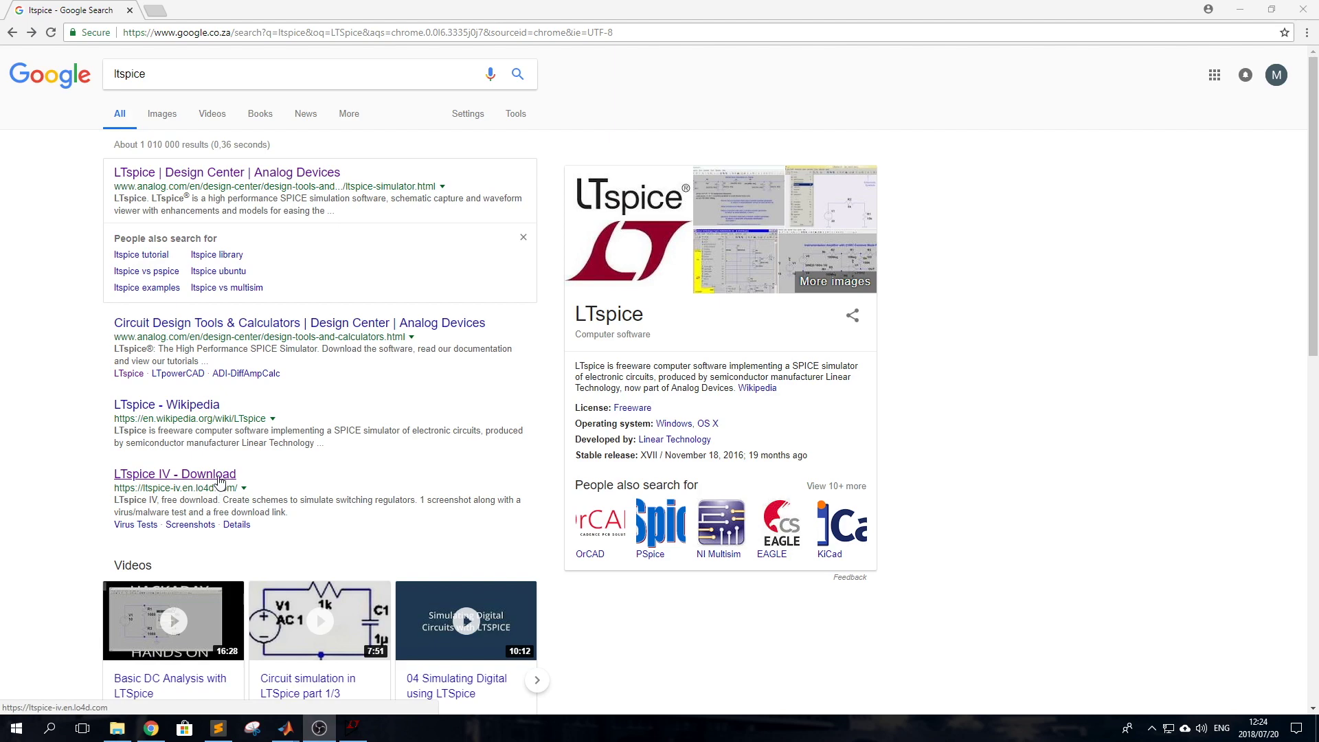
Step: Open the Analog Devices LTspice page from the search results and choose the download for Windows 7, 8 and 10
{"action": "left_click", "coordinate": [276, 173]}
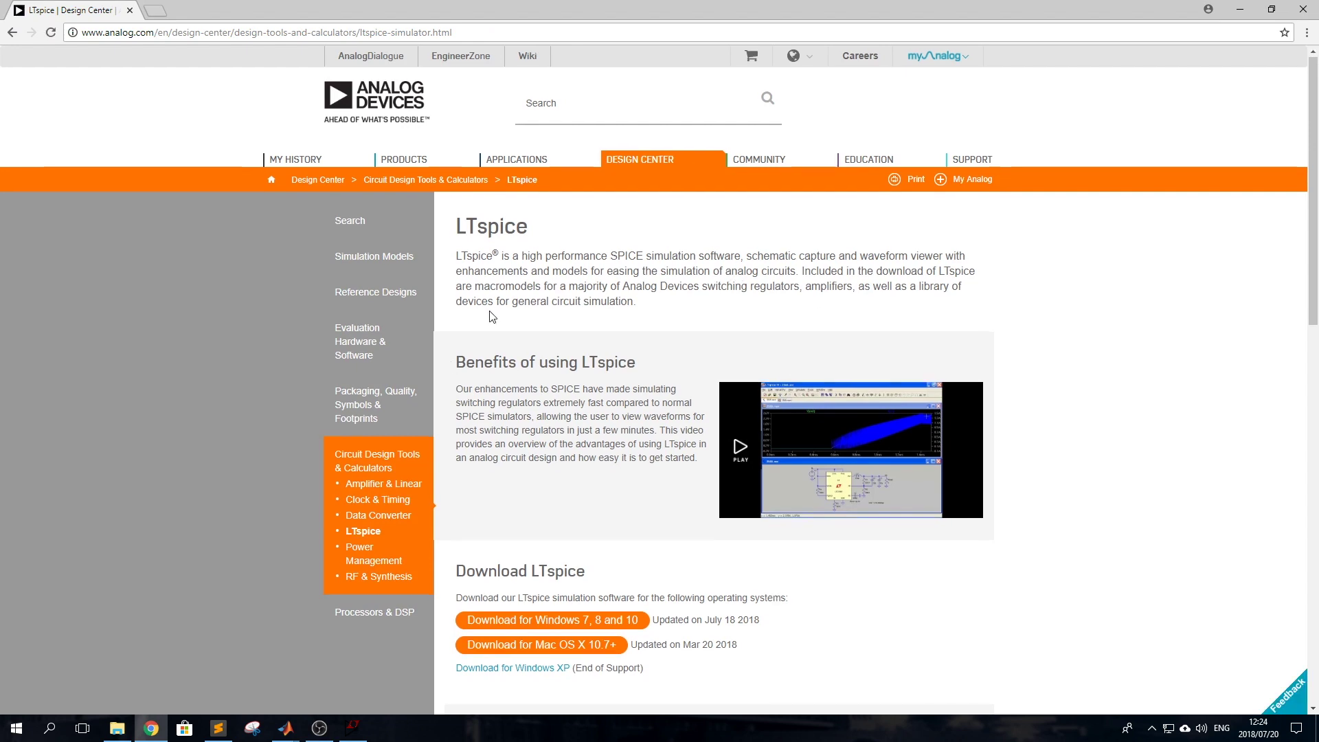
{"action": "scroll", "coordinate": [492, 316], "scroll_direction": "down", "scroll_amount": 1}
{"action": "scroll", "coordinate": [489, 309], "scroll_direction": "down", "scroll_amount": 1}
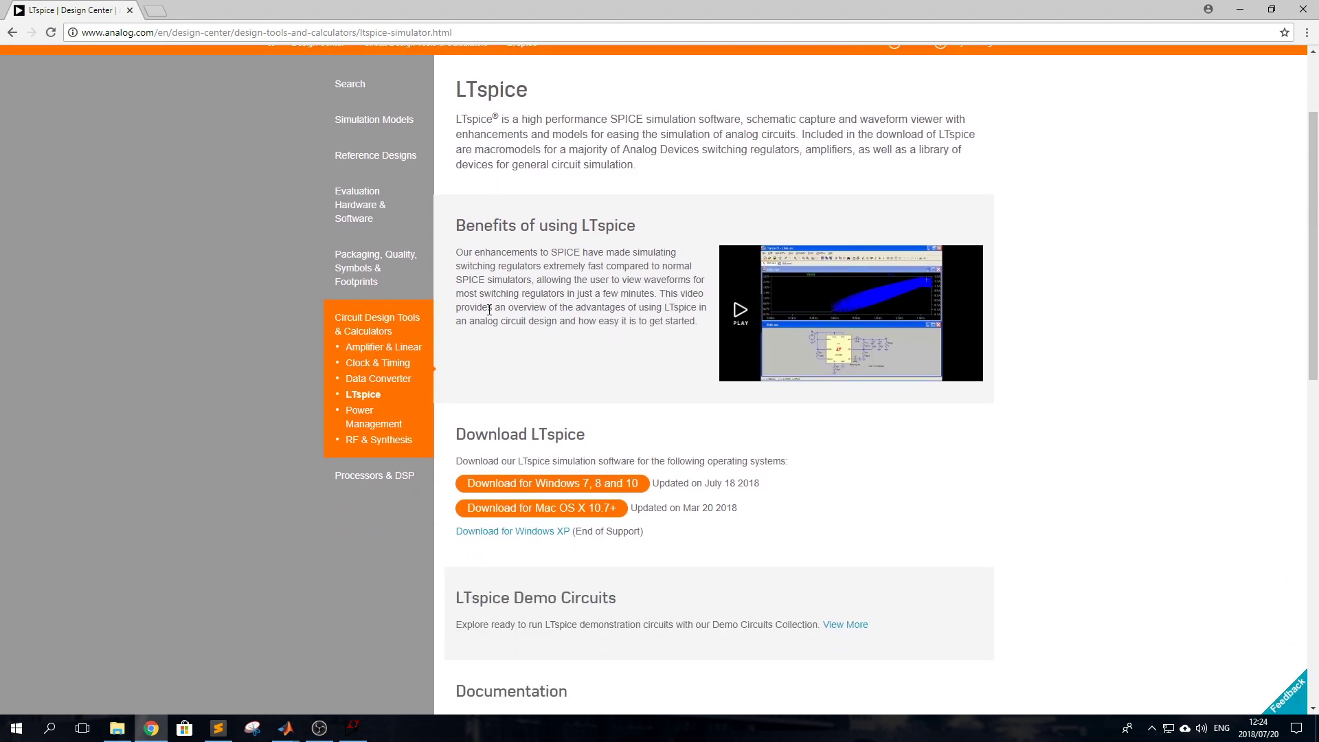
{"action": "scroll", "coordinate": [489, 309], "scroll_direction": "down", "scroll_amount": 3}
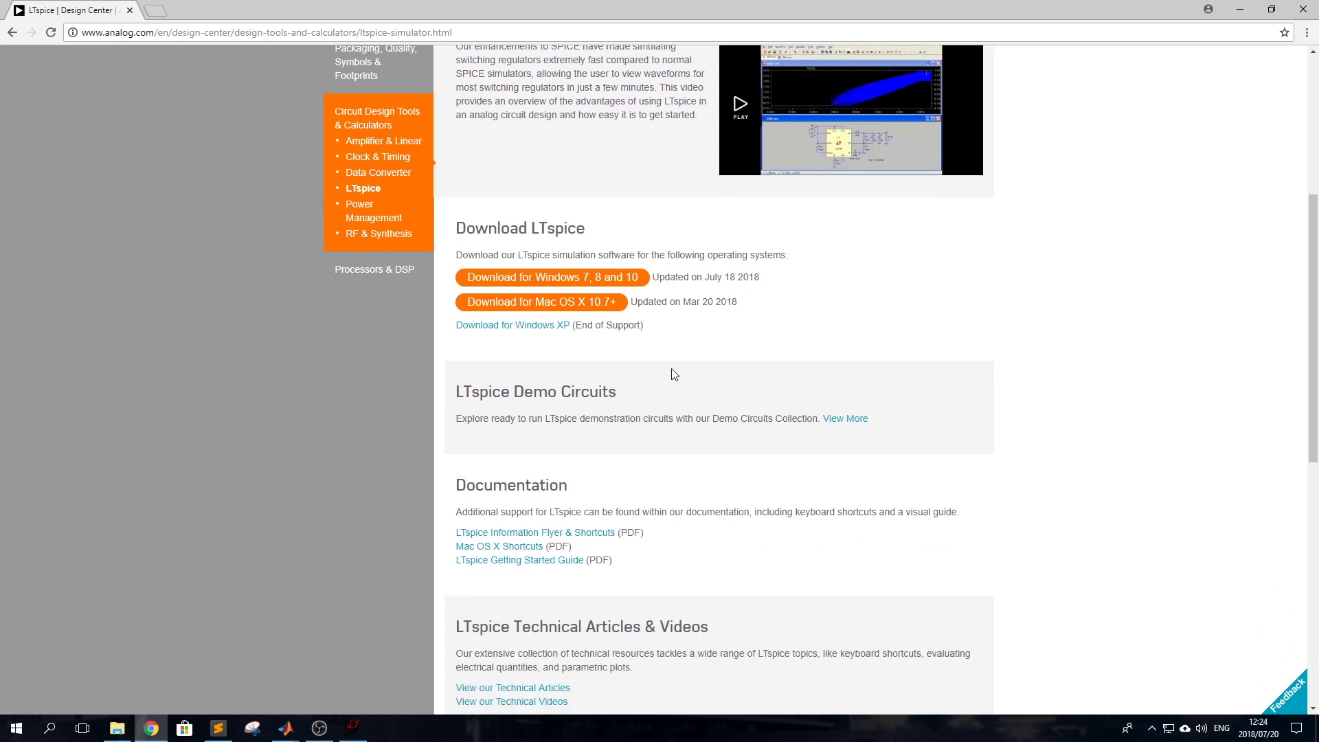
{"action": "left_click", "coordinate": [595, 286]}
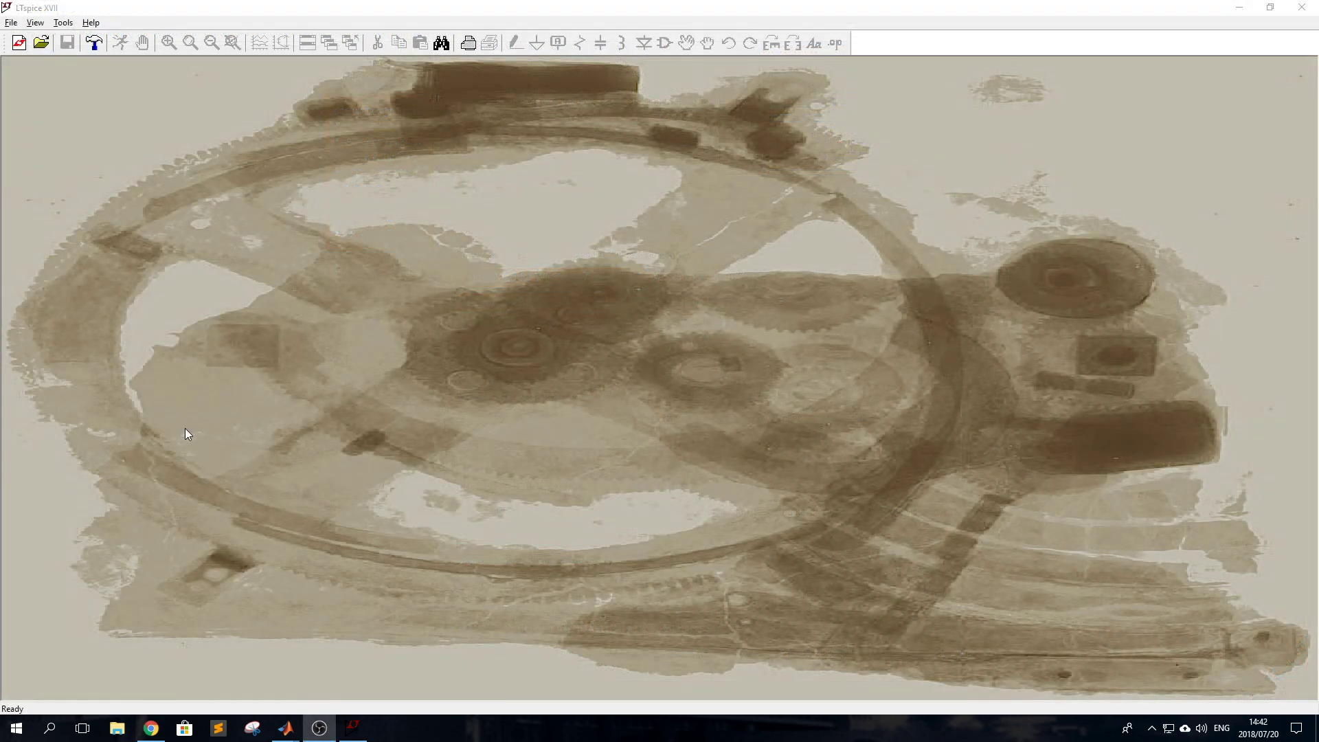
Step: Switch to LTspice XVII and create a new blank schematic
{"action": "left_click", "coordinate": [307, 12]}
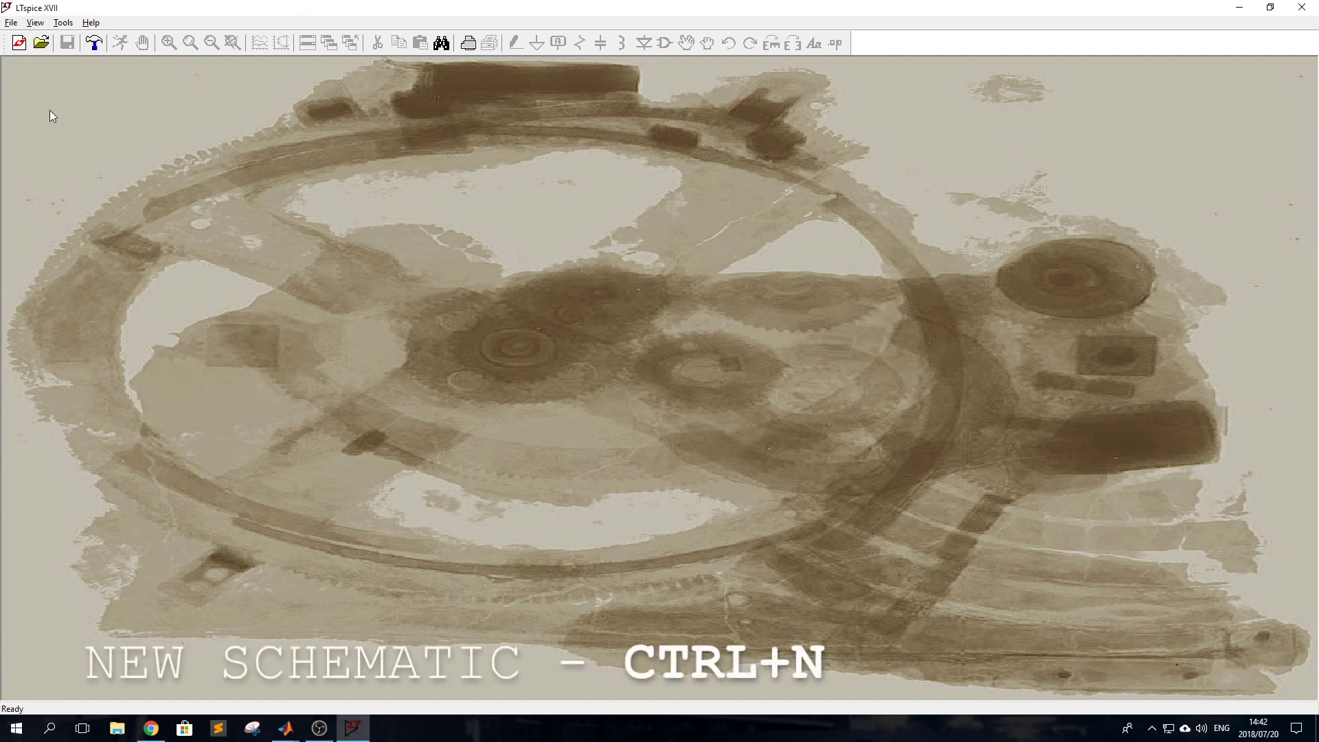
{"action": "left_click", "coordinate": [16, 25]}
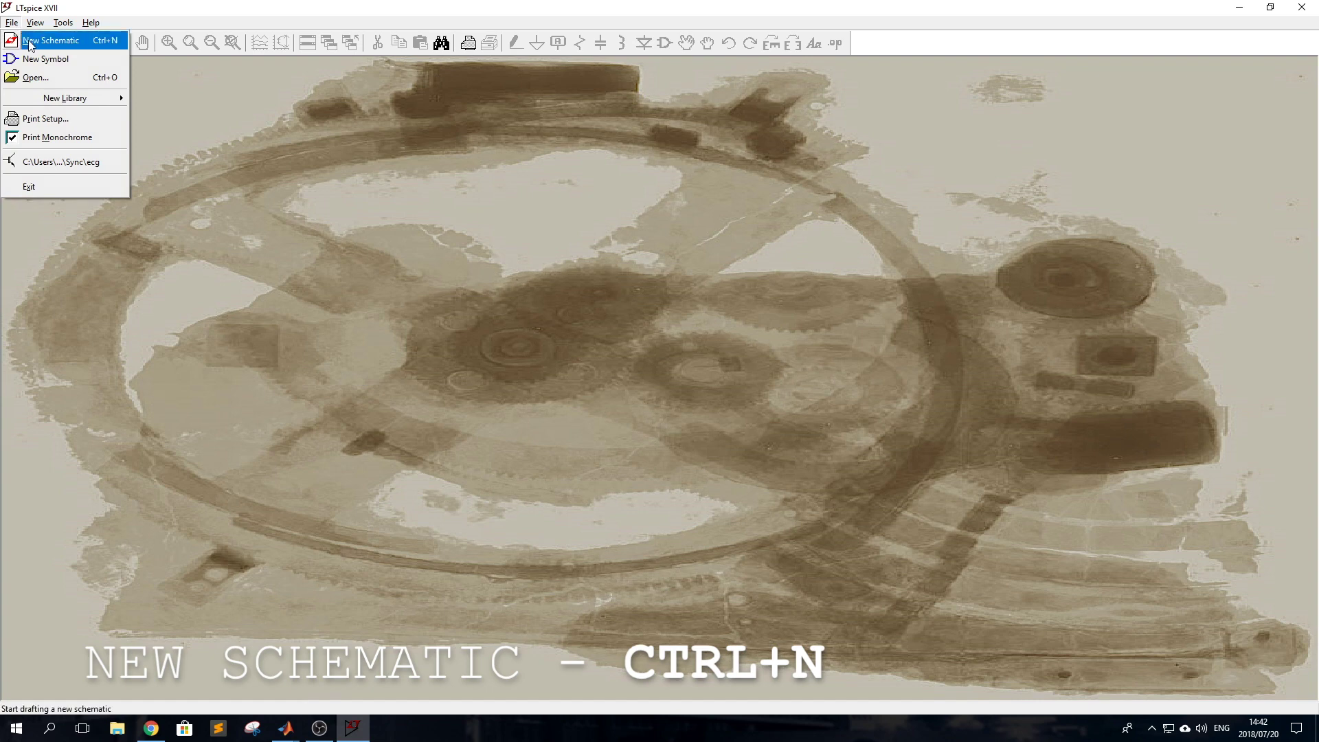
{"action": "left_click", "coordinate": [29, 43]}
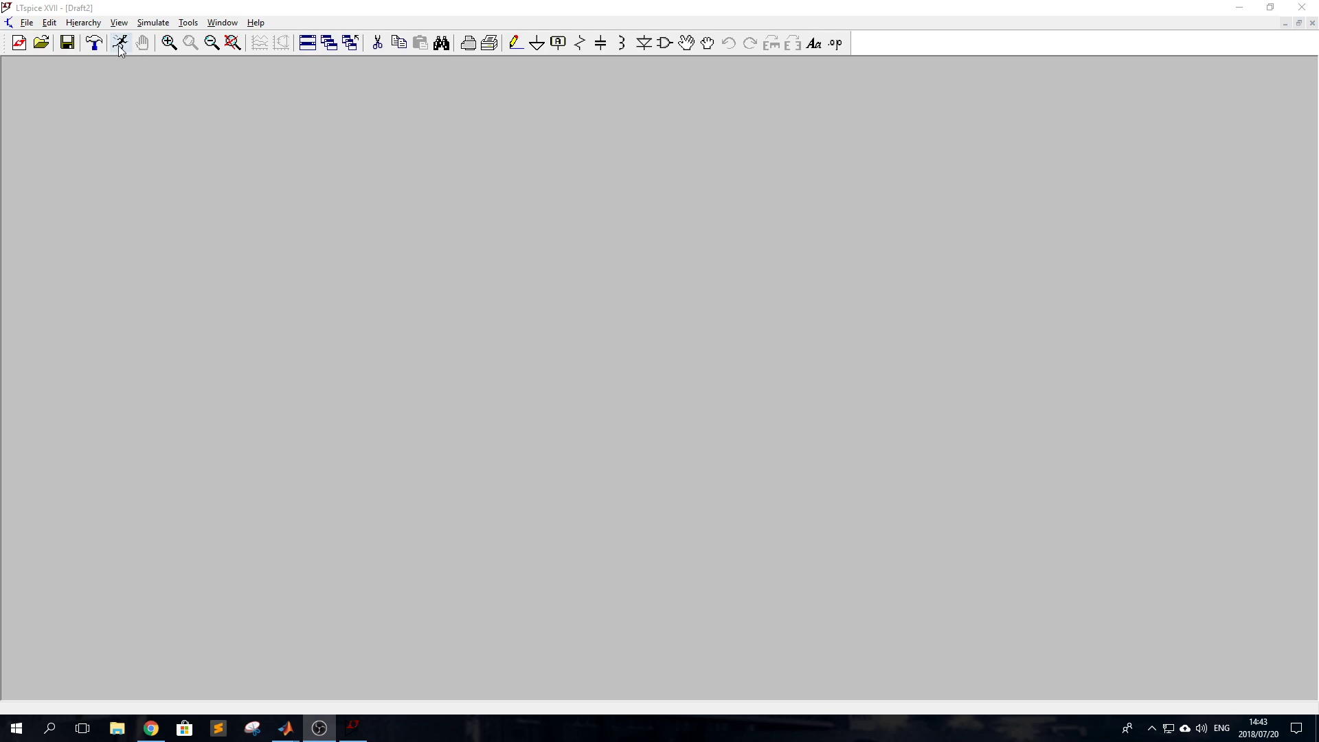
Step: Find the voltage source symbol in the component library and place one on the left side of the schematic
{"action": "left_click", "coordinate": [154, 10]}
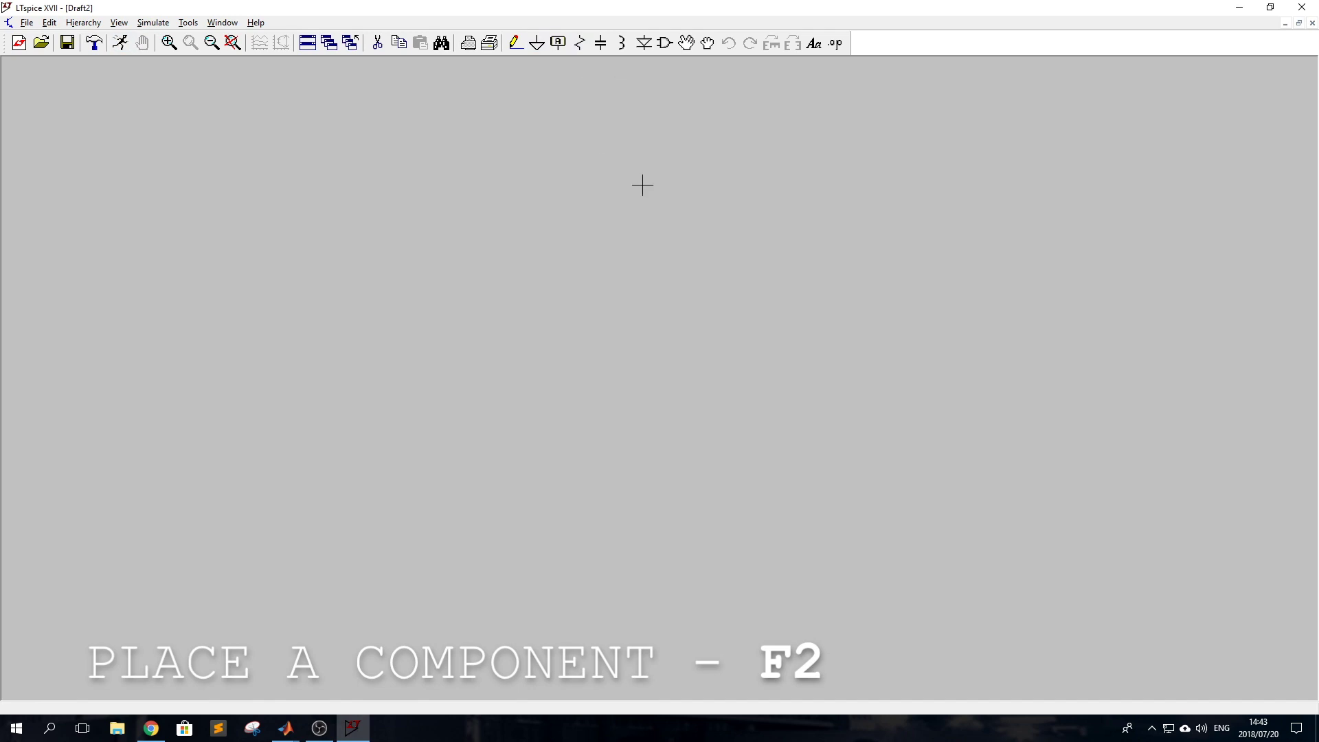
{"action": "key", "text": "F2"}
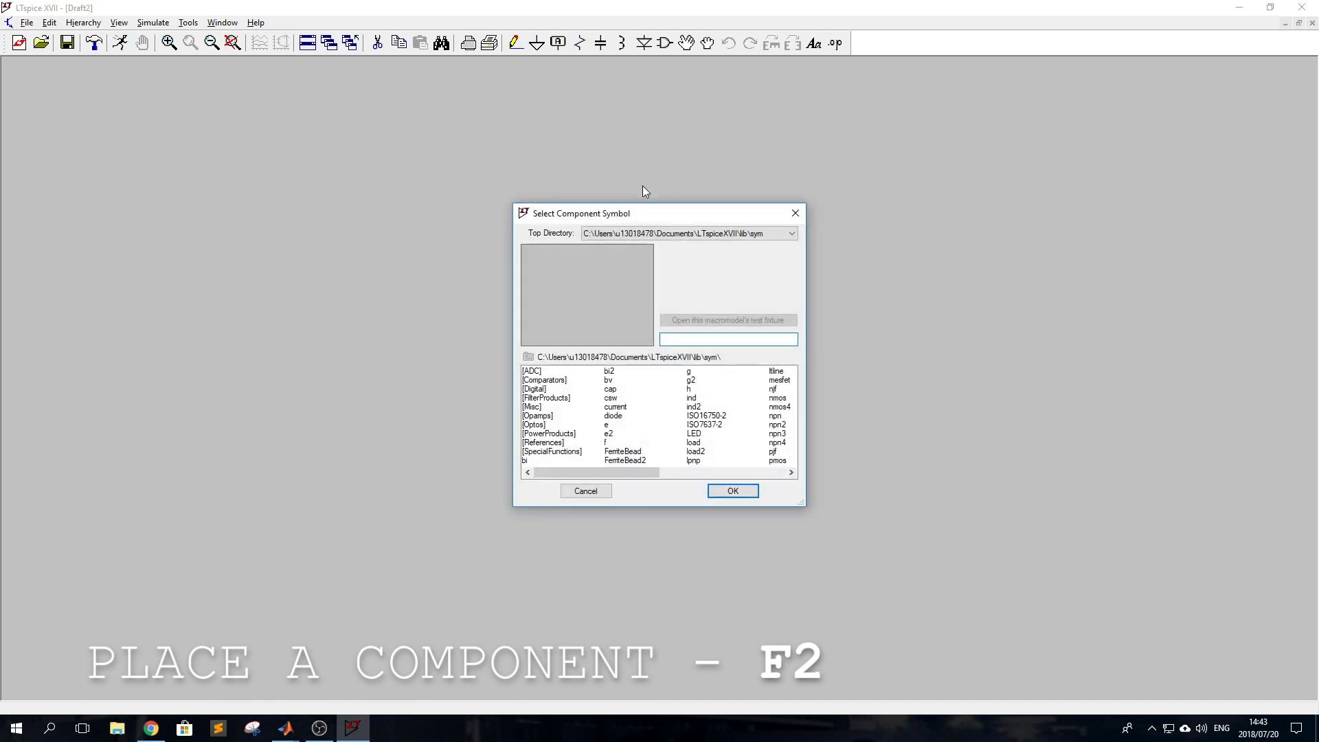
{"action": "type", "text": "voltage"}
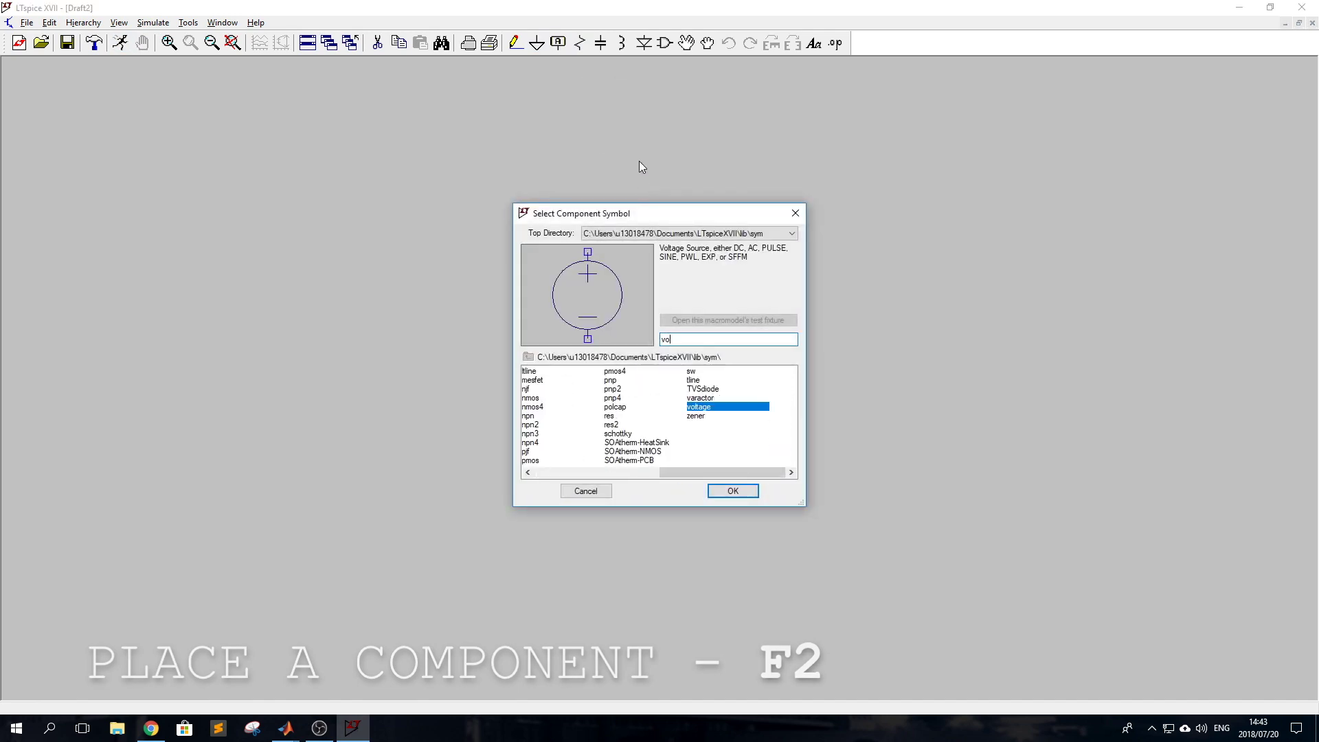
{"action": "key", "text": "Return"}
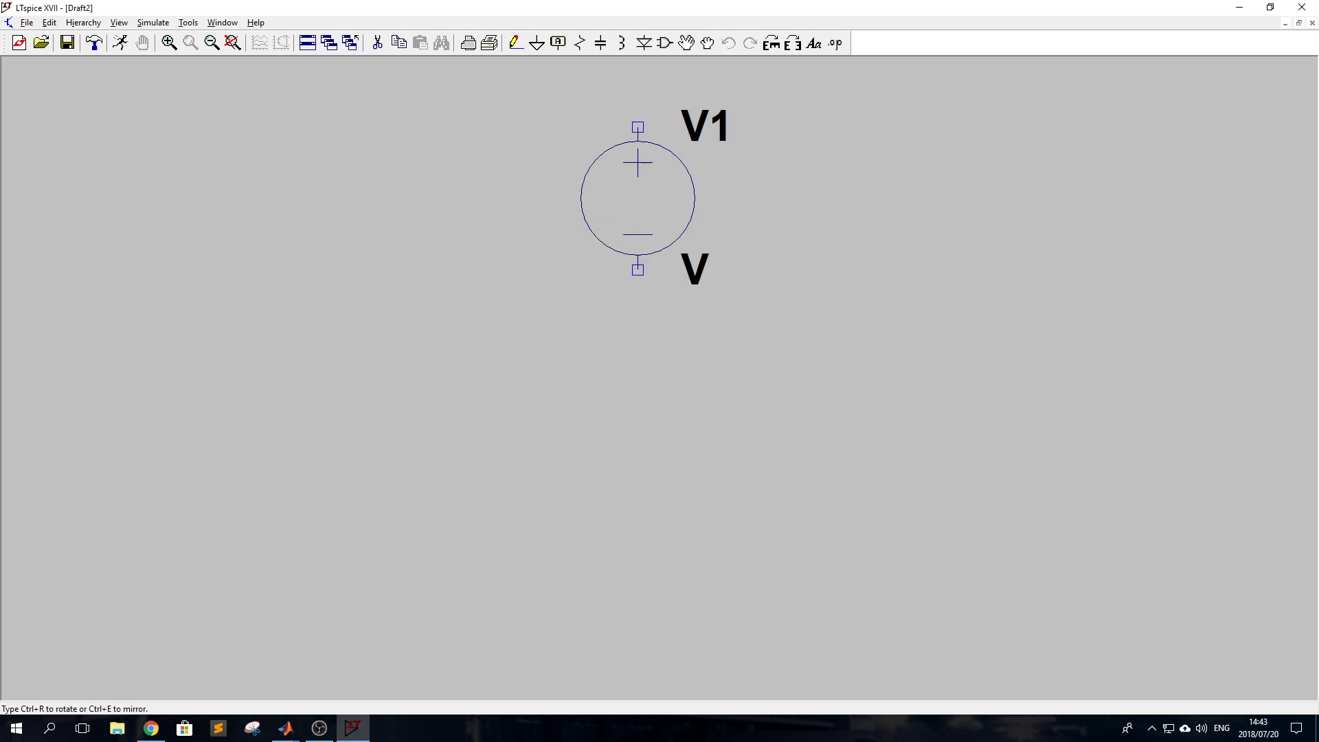
{"action": "left_click", "coordinate": [209, 312]}
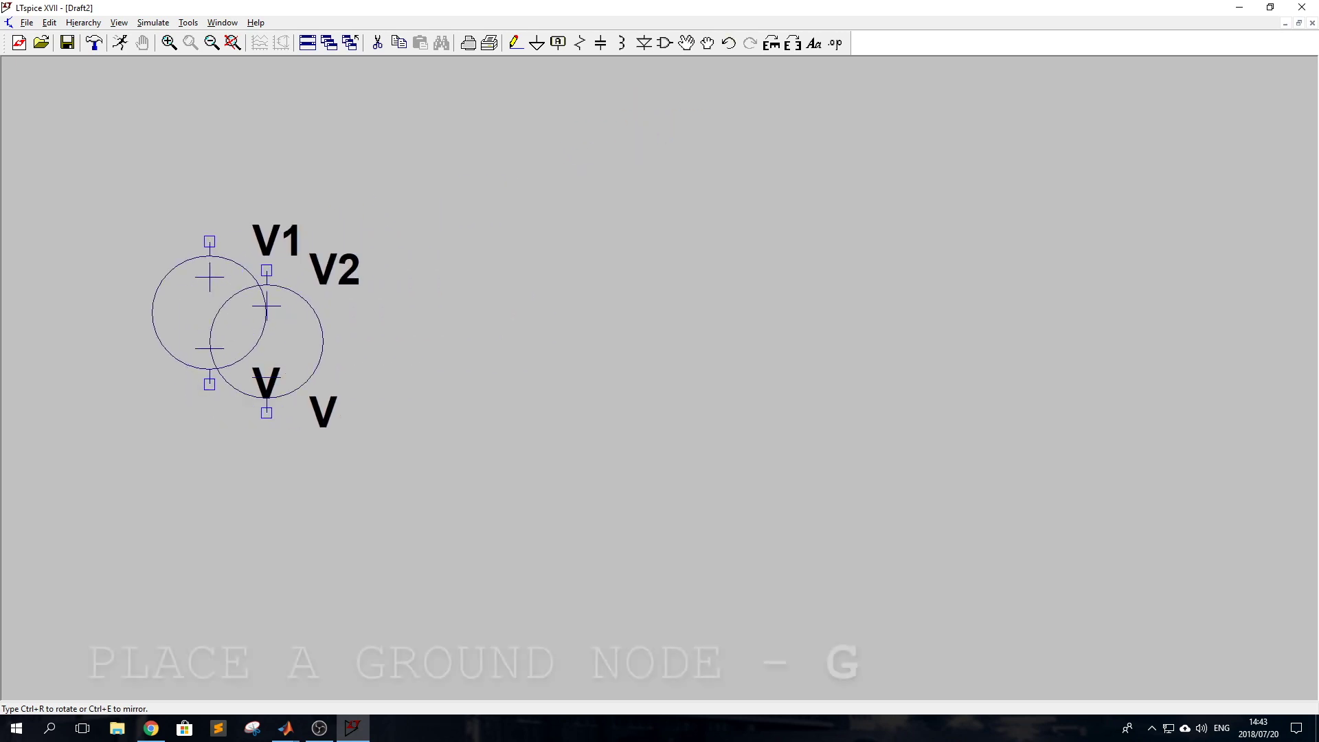
{"action": "key", "text": "Escape"}
Step: Place a ground node below the voltage source and wire the source's negative terminal to it
{"action": "key", "text": "g"}
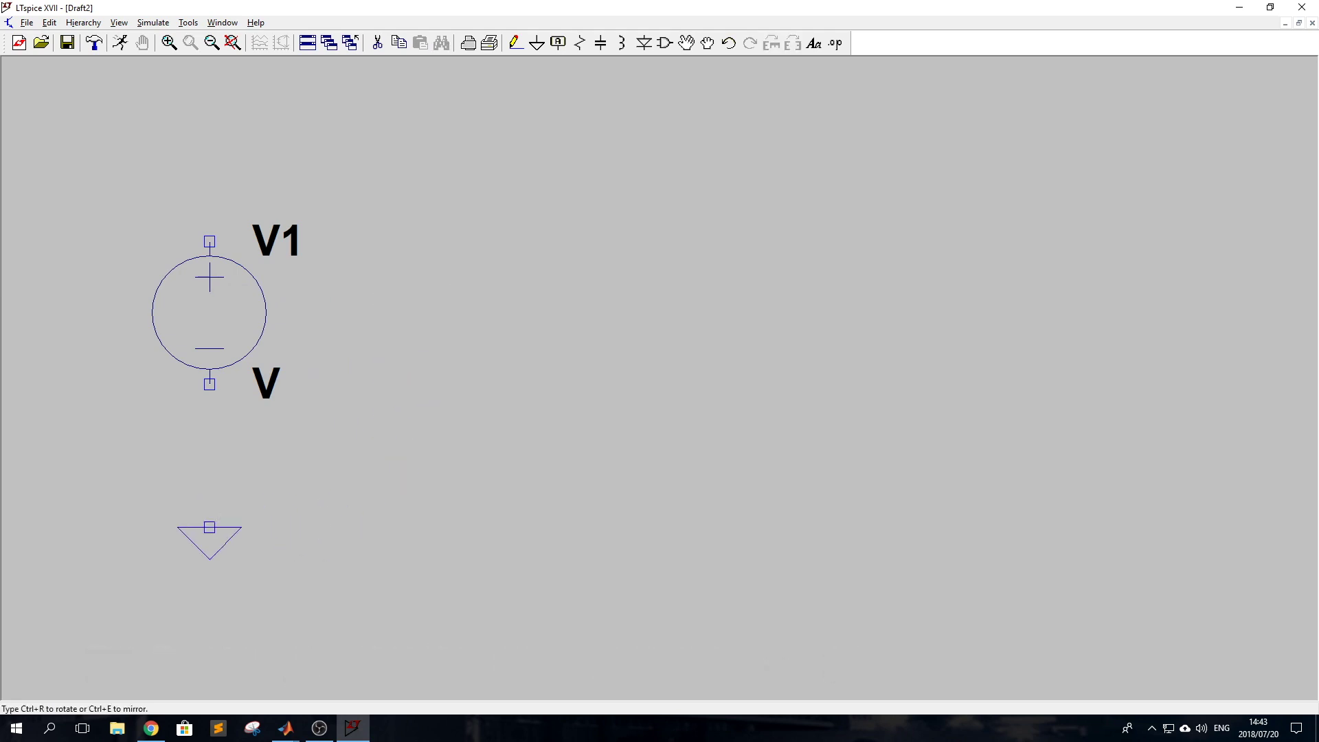
{"action": "left_click", "coordinate": [209, 527]}
{"action": "key", "text": "w"}
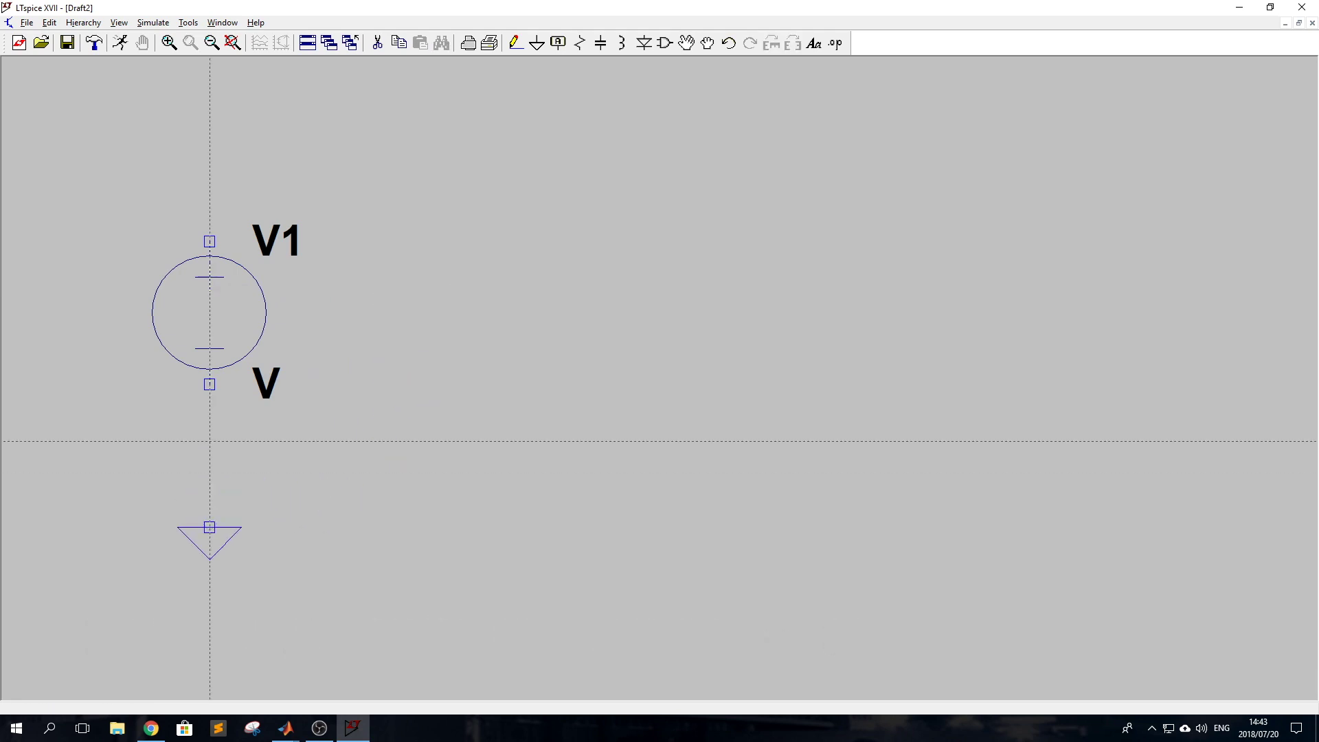
{"action": "left_click", "coordinate": [209, 384]}
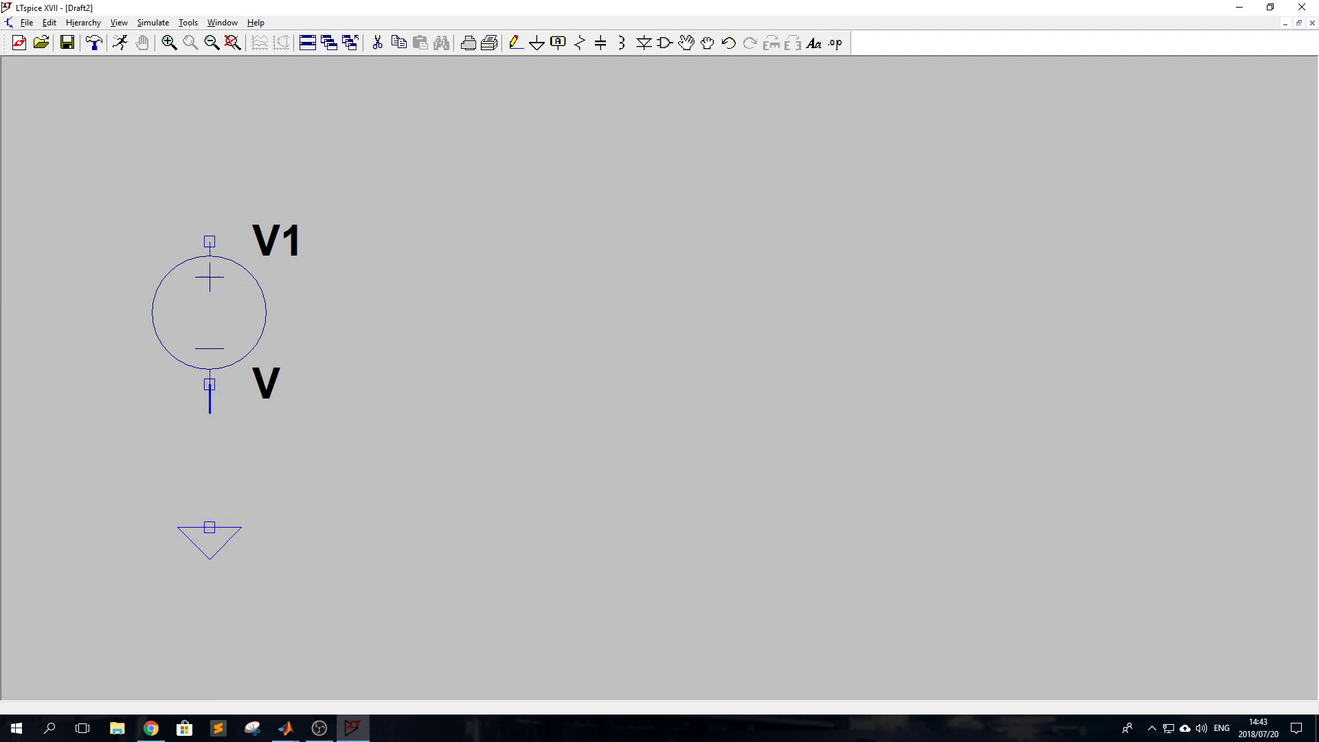
{"action": "left_click", "coordinate": [210, 527]}
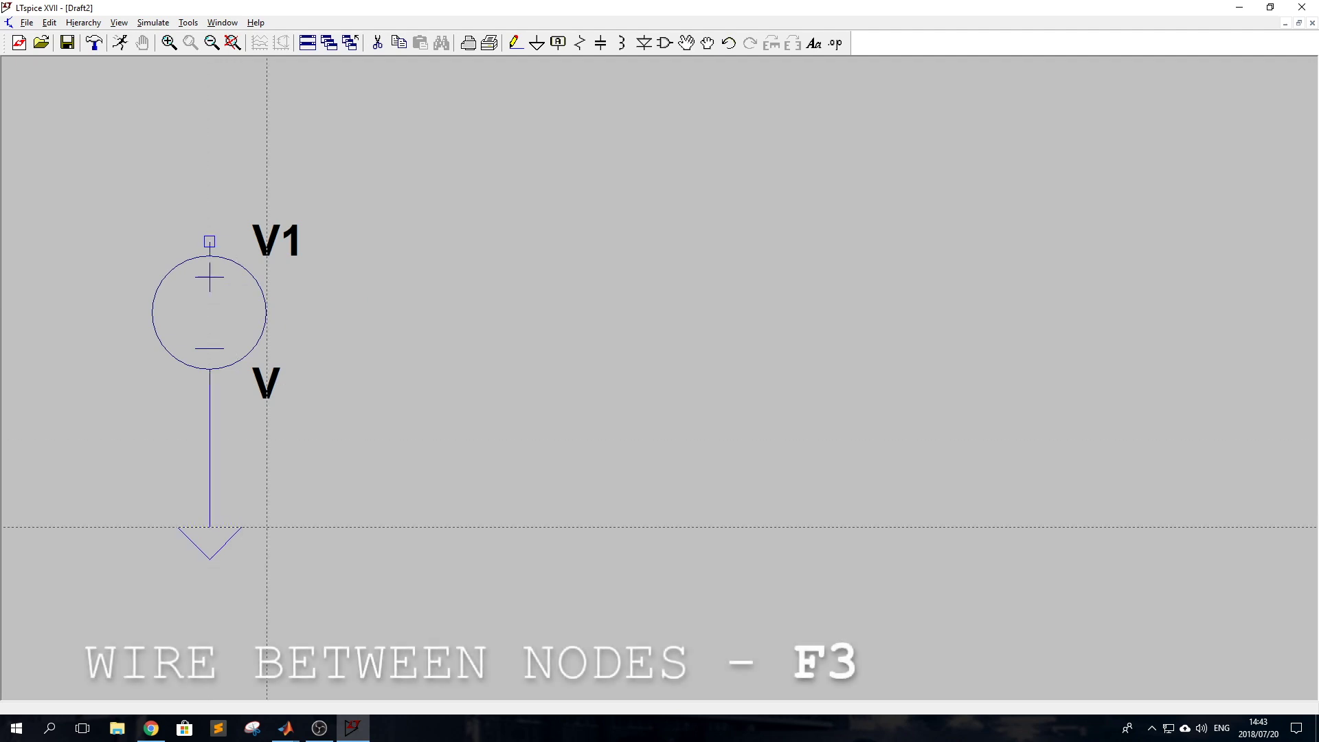
{"action": "key", "text": "Escape"}
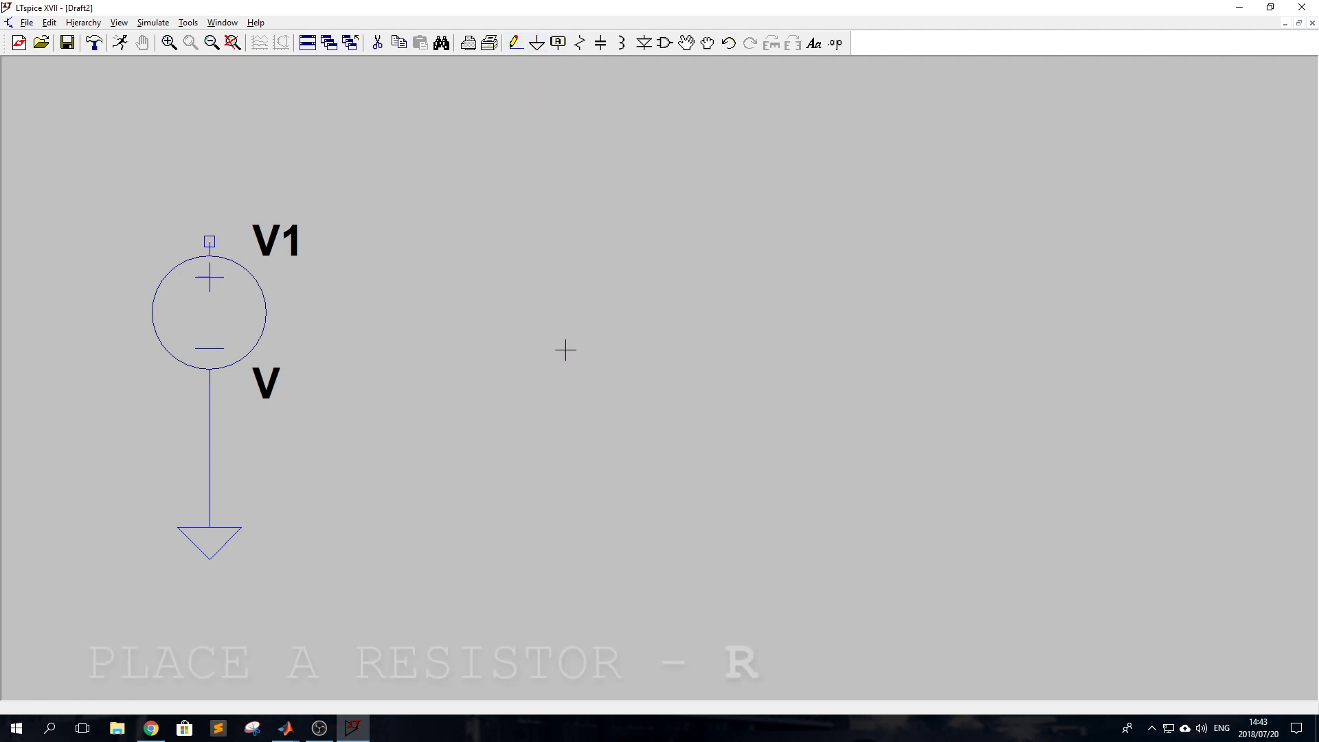
Step: Place a resistor rotated to horizontal above and right of the voltage source, and a vertical capacitor further right
{"action": "key", "text": "r"}
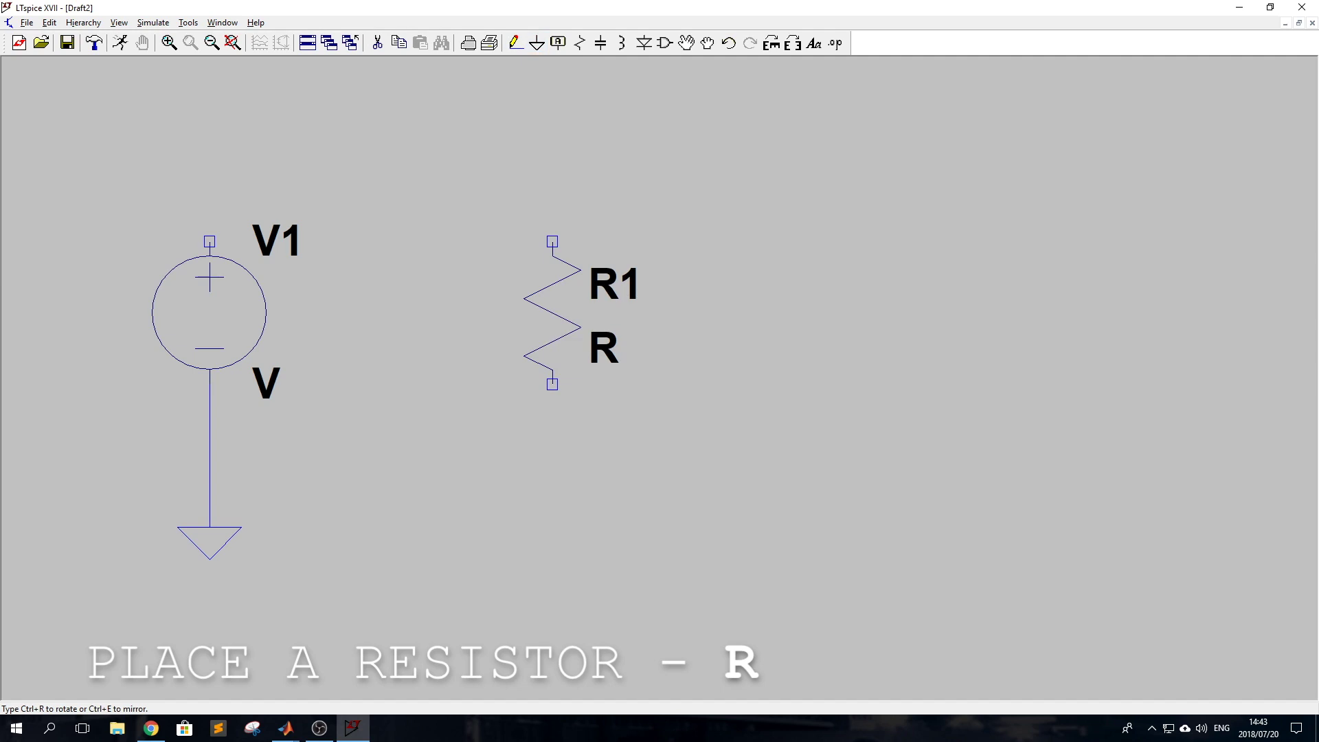
{"action": "key", "text": "ctrl+r"}
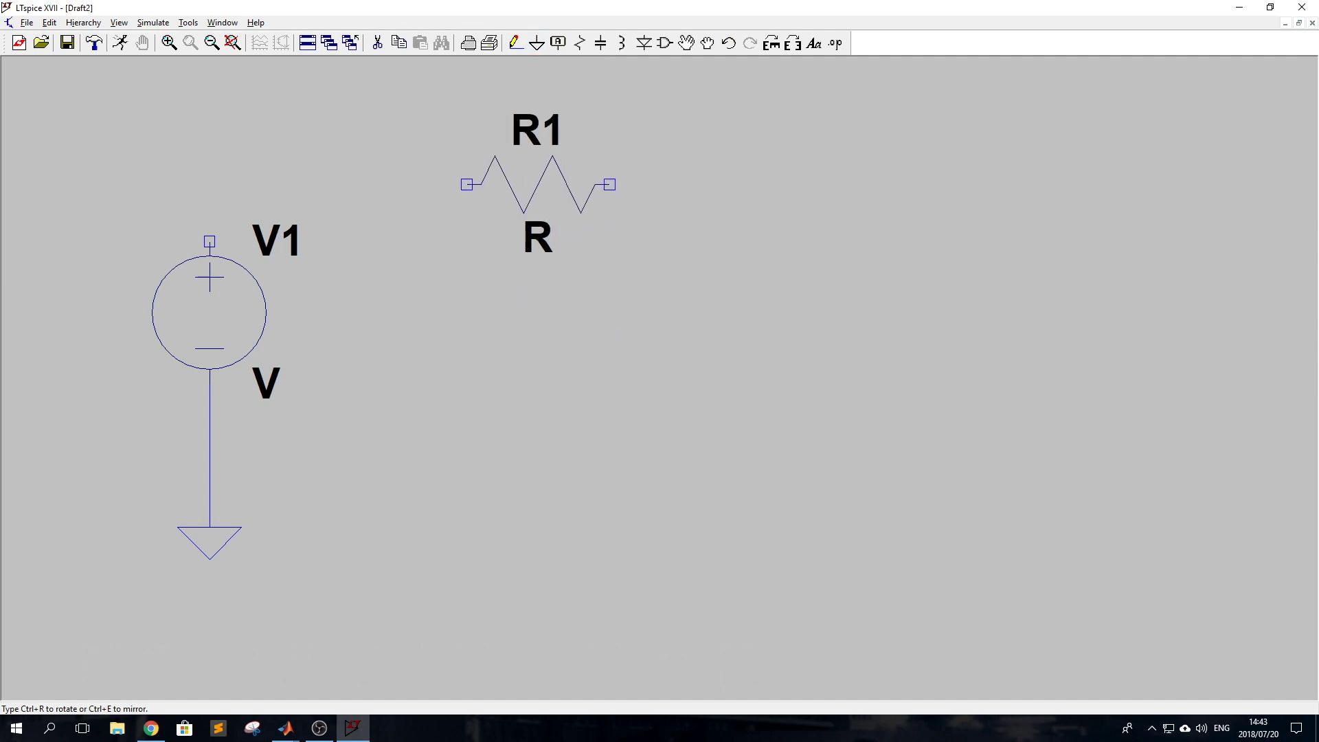
{"action": "key", "text": "ctrl+e"}
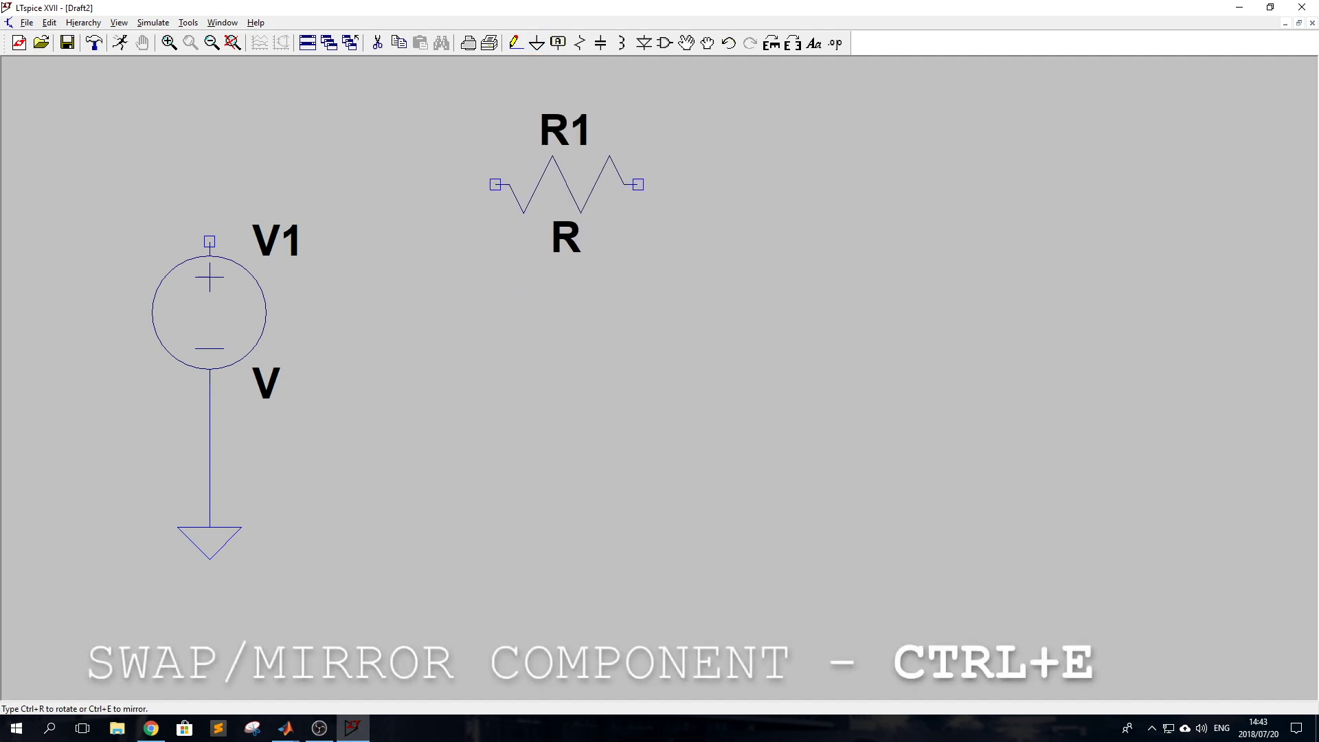
{"action": "key", "text": "ctrl+e"}
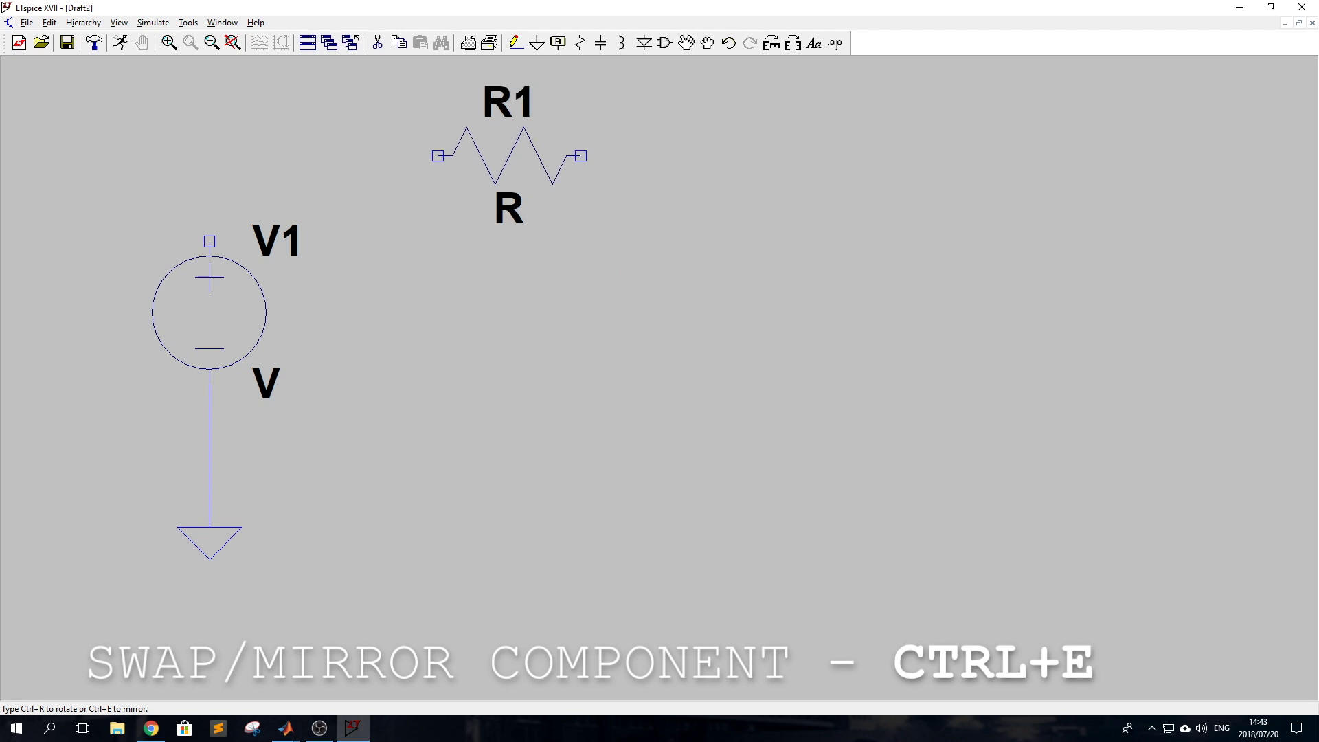
{"action": "key", "text": "ctrl+r"}
{"action": "key", "text": "ctrl+r"}
{"action": "key", "text": "ctrl+r"}
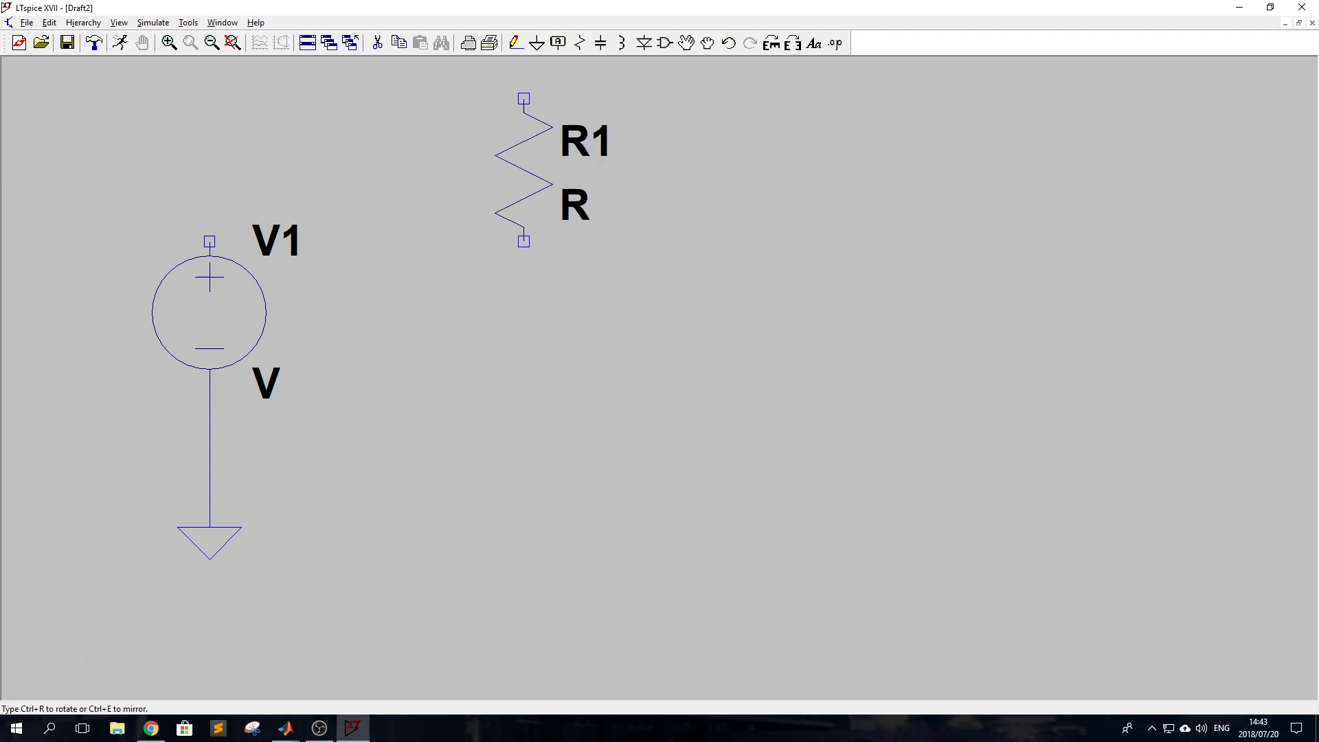
{"action": "key", "text": "ctrl+r"}
{"action": "left_click", "coordinate": [509, 156]}
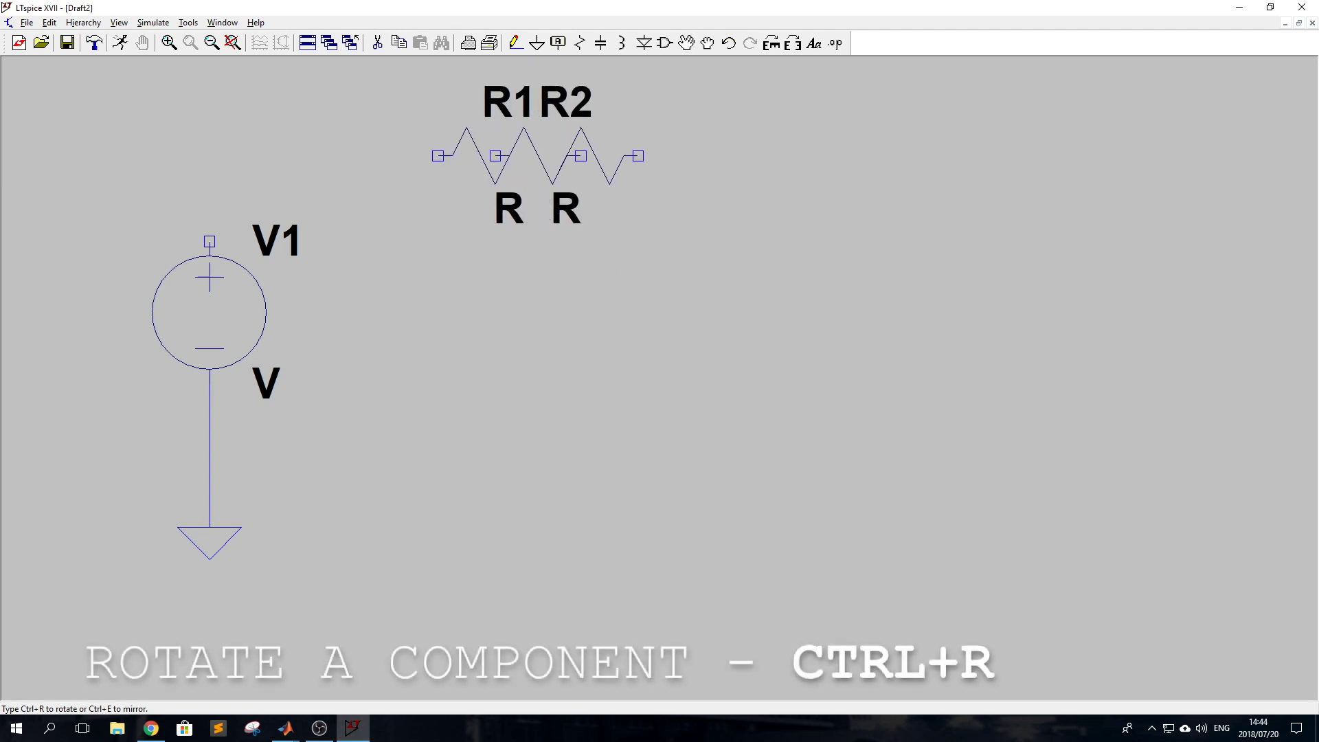
{"action": "key", "text": "c"}
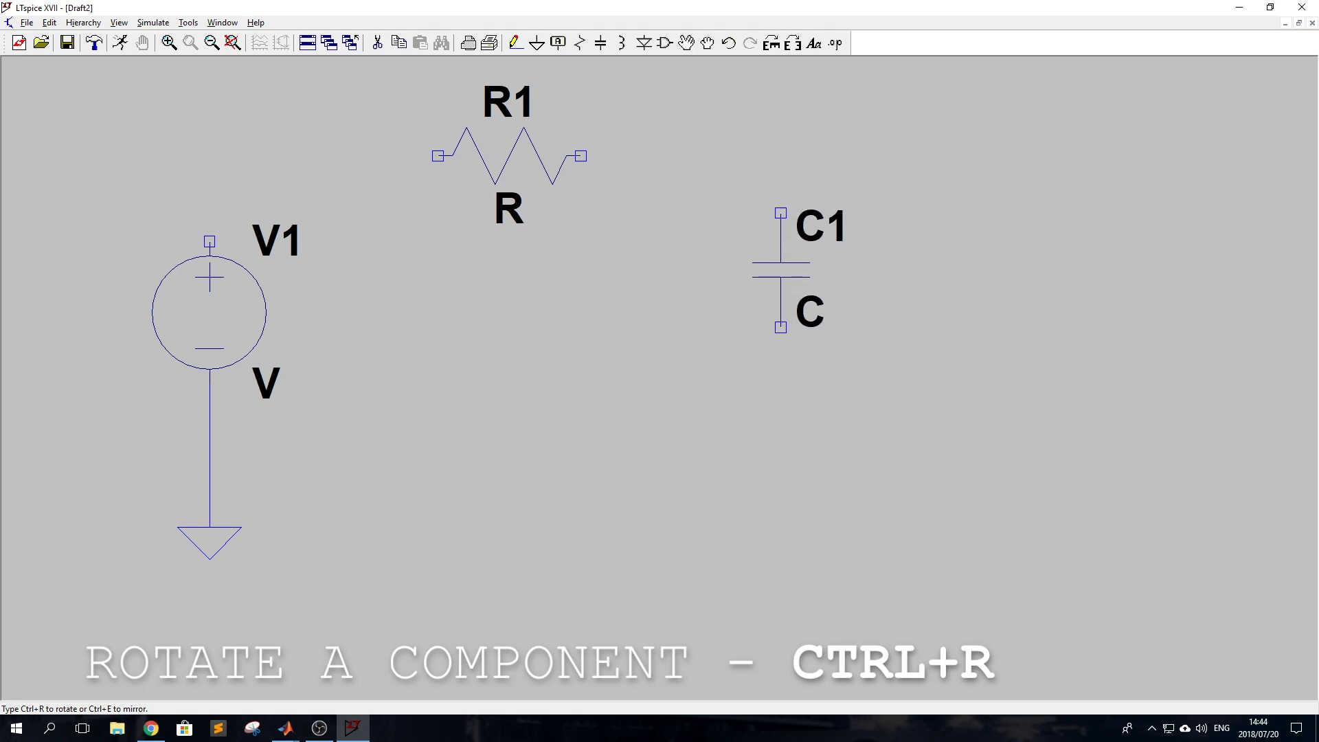
{"action": "left_click", "coordinate": [780, 299]}
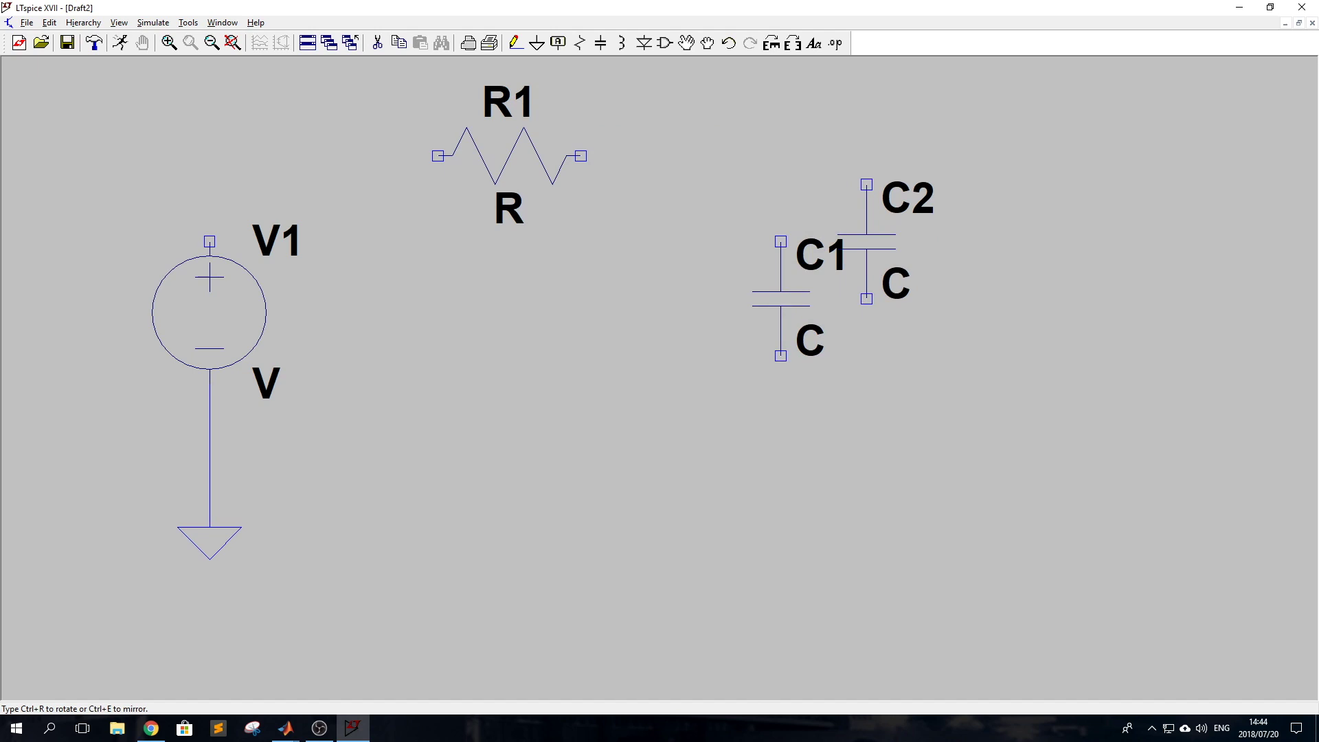
Step: Wire the source's positive terminal through the resistor to the capacitor, and the capacitor's lower terminal back to the ground line
{"action": "key", "text": "F3"}
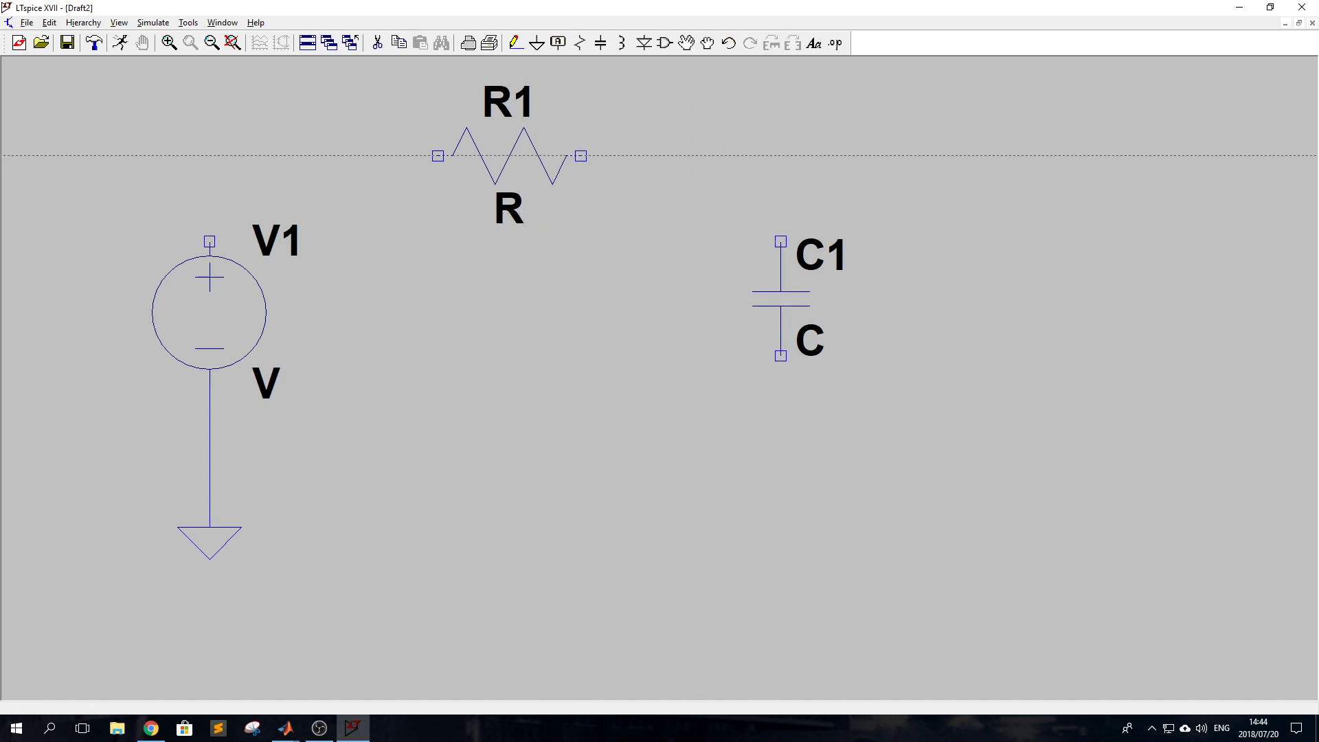
{"action": "left_click", "coordinate": [438, 156]}
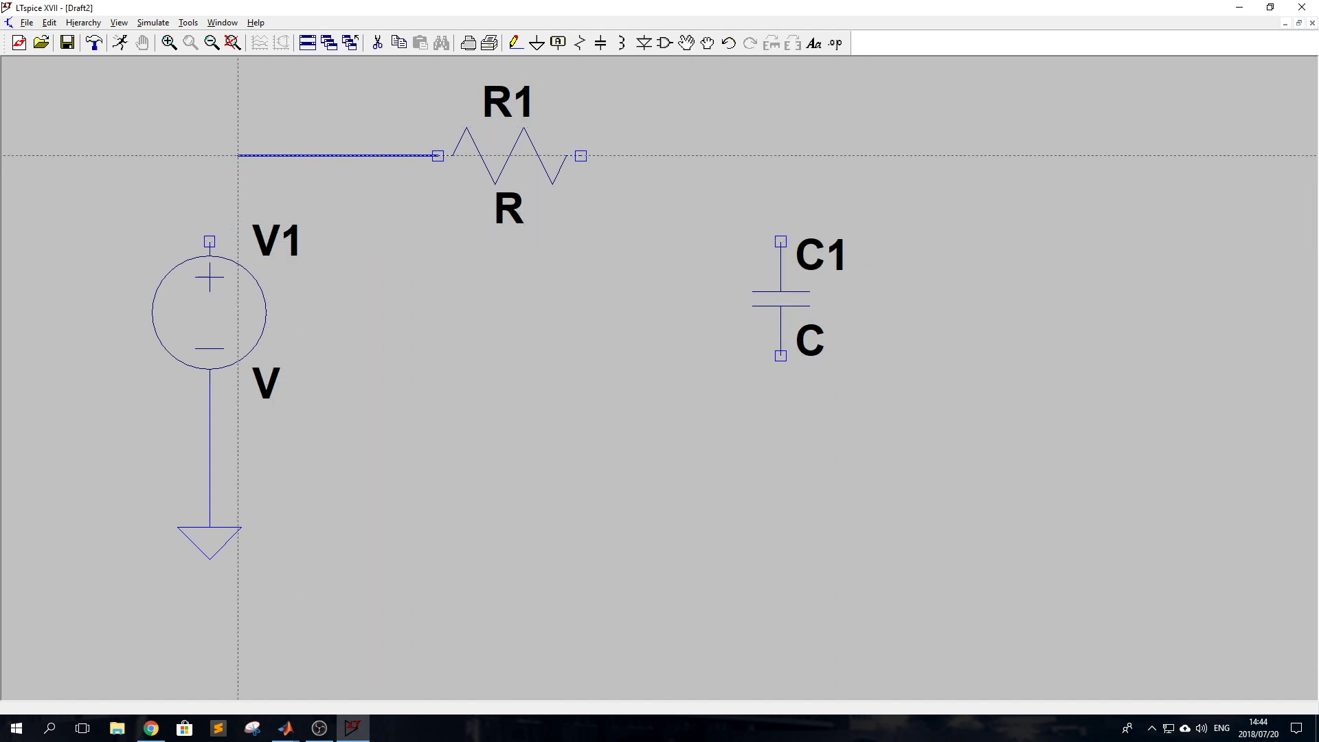
{"action": "left_click", "coordinate": [209, 242]}
{"action": "left_click", "coordinate": [581, 156]}
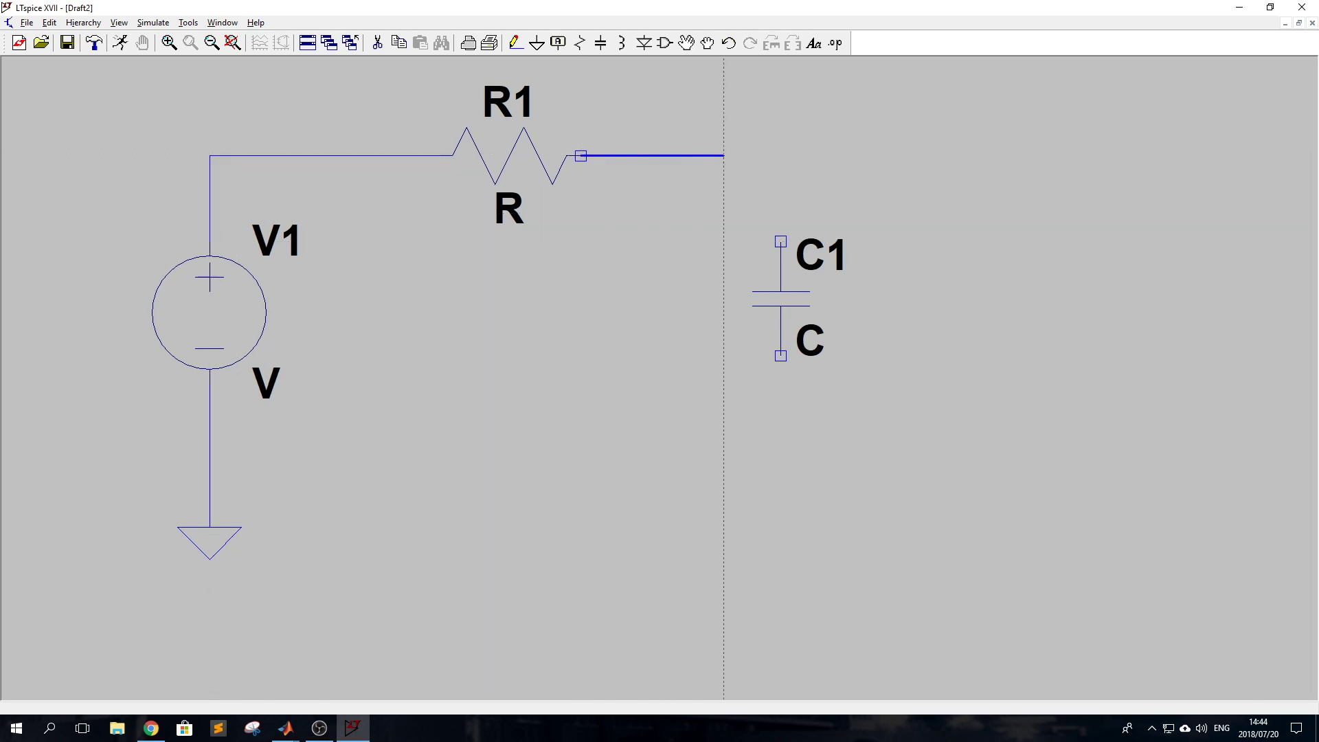
{"action": "left_click", "coordinate": [781, 242]}
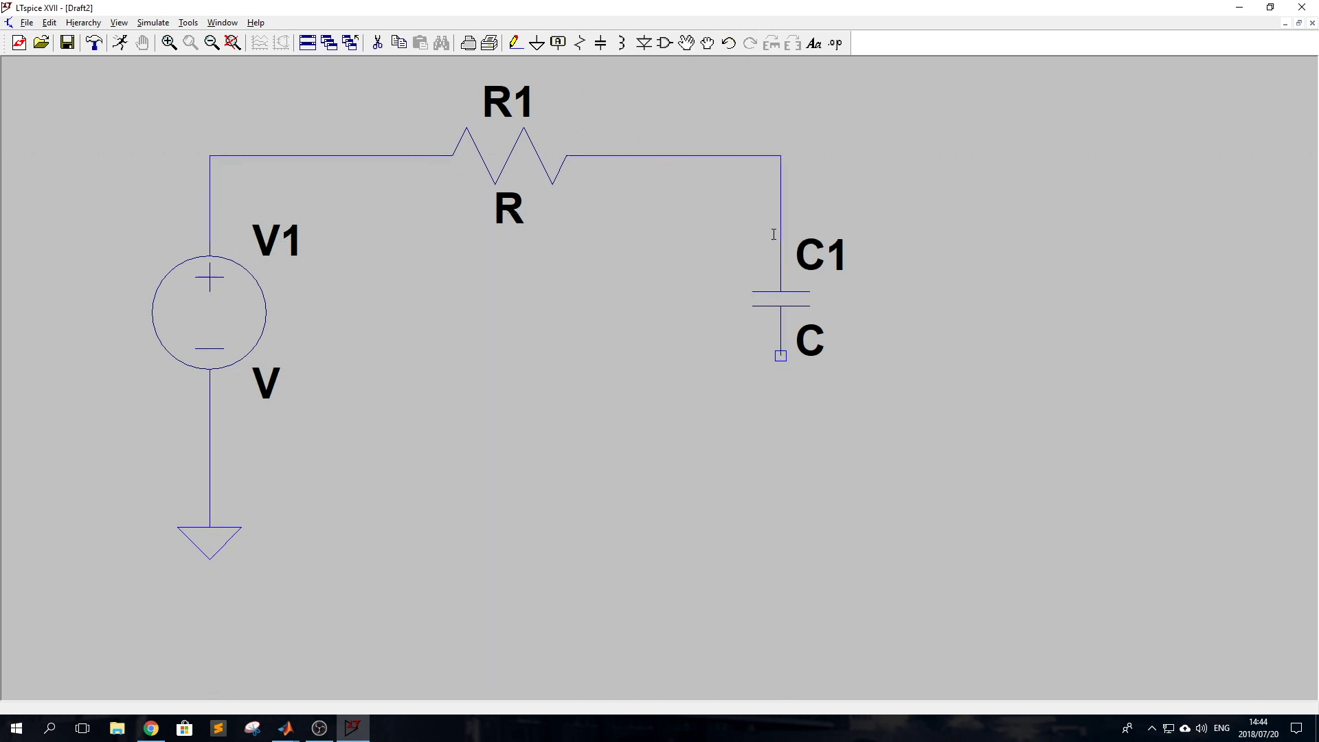
{"action": "left_click", "coordinate": [780, 356]}
{"action": "left_click", "coordinate": [780, 470]}
{"action": "left_click", "coordinate": [210, 471]}
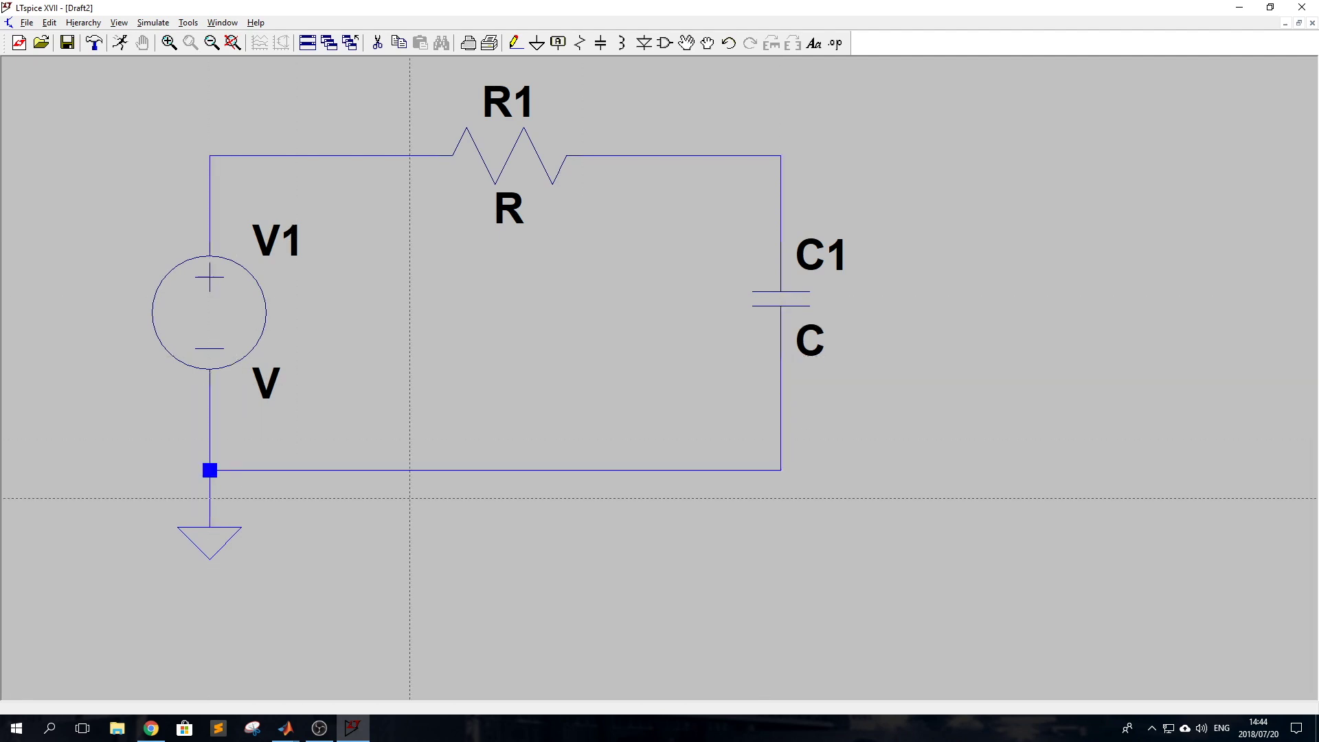
{"action": "key", "text": "Escape"}
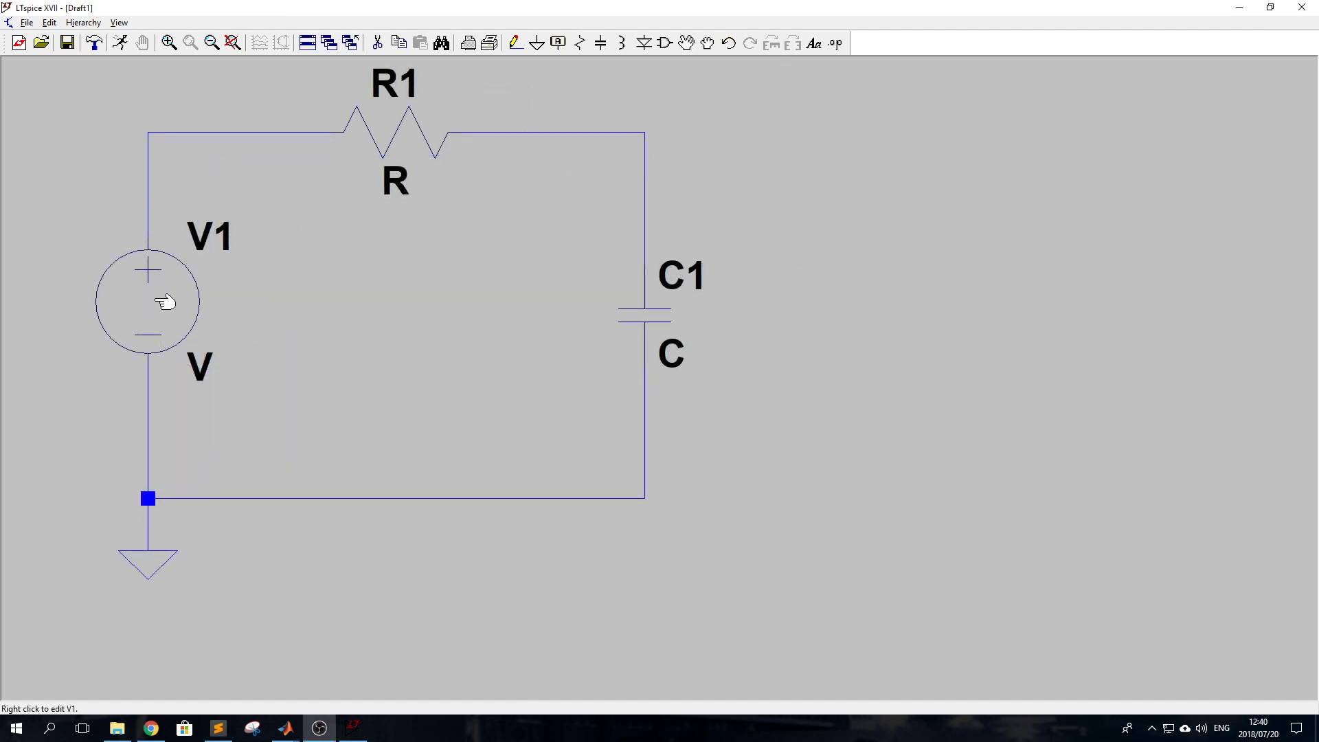
Step: Give voltage source V1 a PULSE function with Vinitial 0, Von 5 and Tdelay 0
{"action": "right_click", "coordinate": [168, 300]}
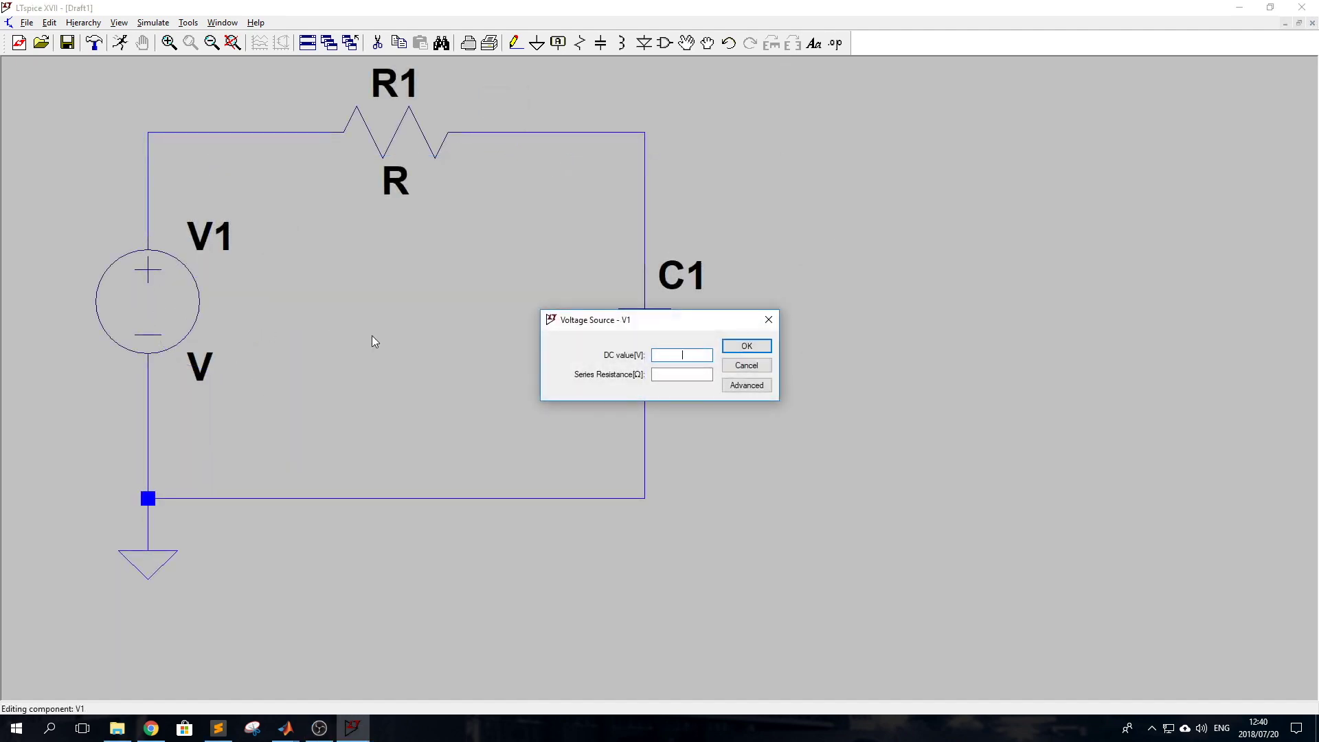
{"action": "left_click", "coordinate": [747, 385]}
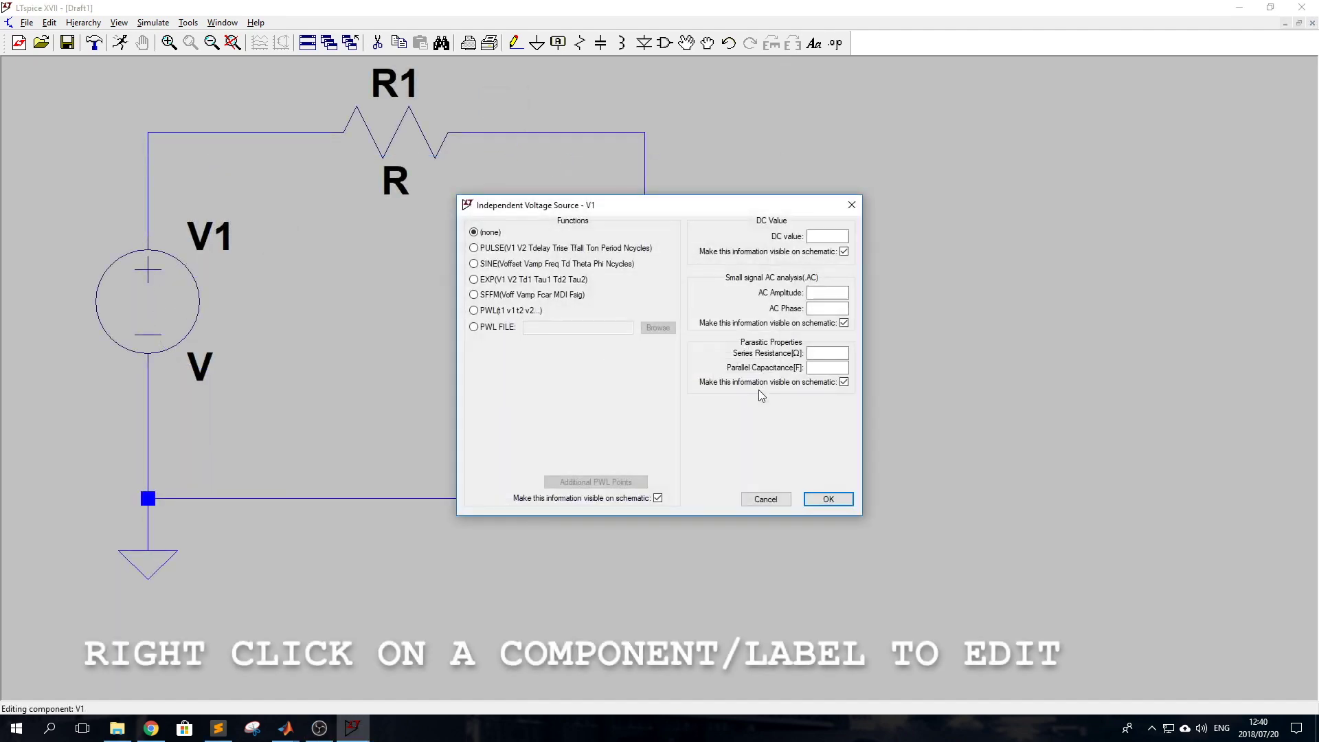
{"action": "left_click", "coordinate": [473, 248]}
{"action": "left_click", "coordinate": [620, 355]}
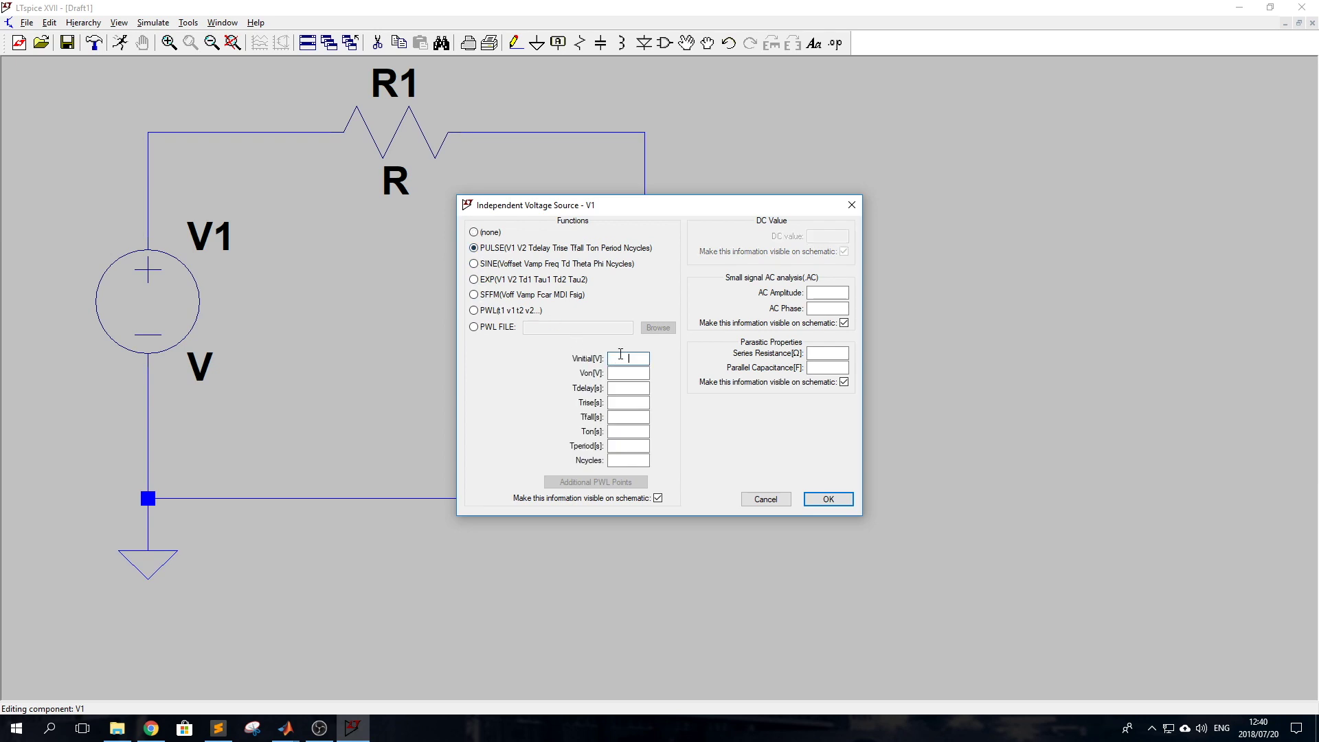
{"action": "type", "text": "0"}
{"action": "left_click", "coordinate": [631, 373]}
{"action": "type", "text": "5"}
{"action": "left_click", "coordinate": [631, 388]}
{"action": "type", "text": "0"}
Step: Complete the V1 pulse settings with Trise 1p, Tfall 1p, Ton 10m and Tperiod 20m, and apply them
{"action": "left_click", "coordinate": [631, 402]}
{"action": "type", "text": "1p"}
{"action": "left_click", "coordinate": [634, 417]}
{"action": "left_click", "coordinate": [631, 431]}
{"action": "type", "text": "10m"}
{"action": "left_click", "coordinate": [648, 446]}
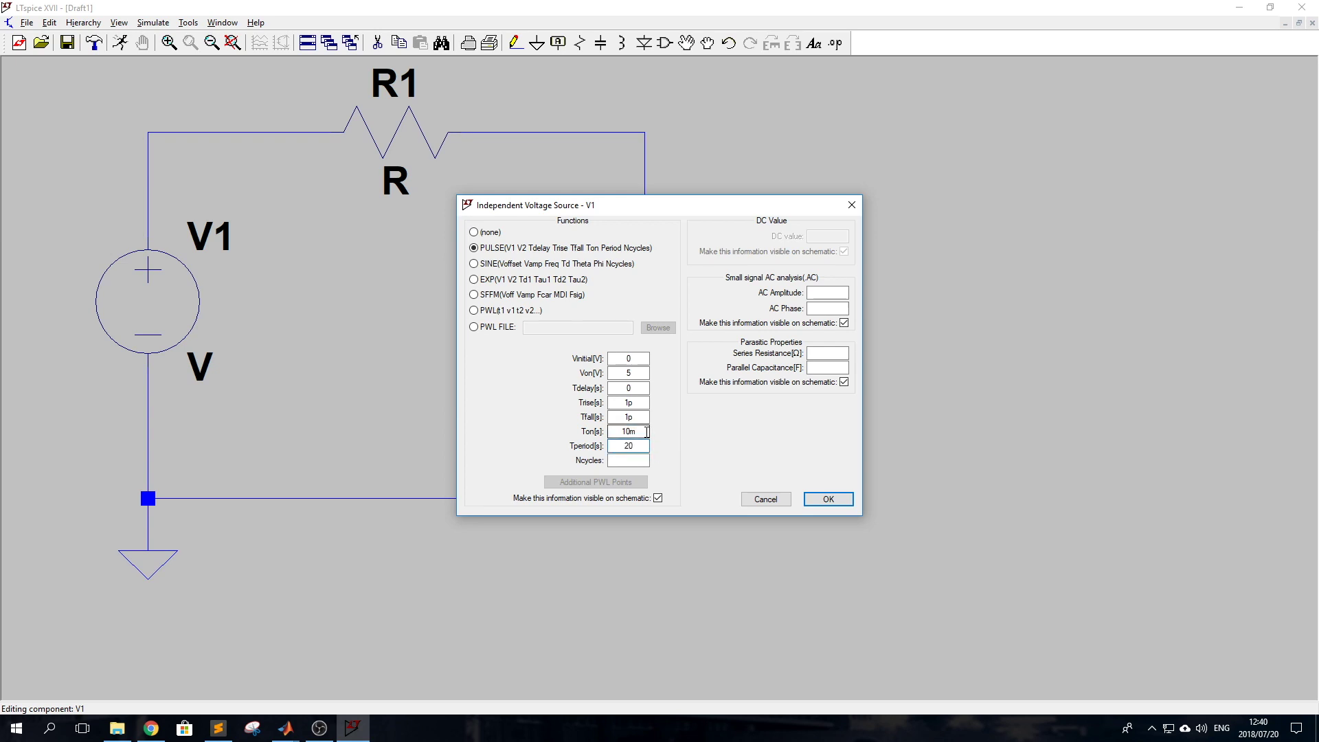
{"action": "type", "text": "20m"}
{"action": "left_click", "coordinate": [821, 501]}
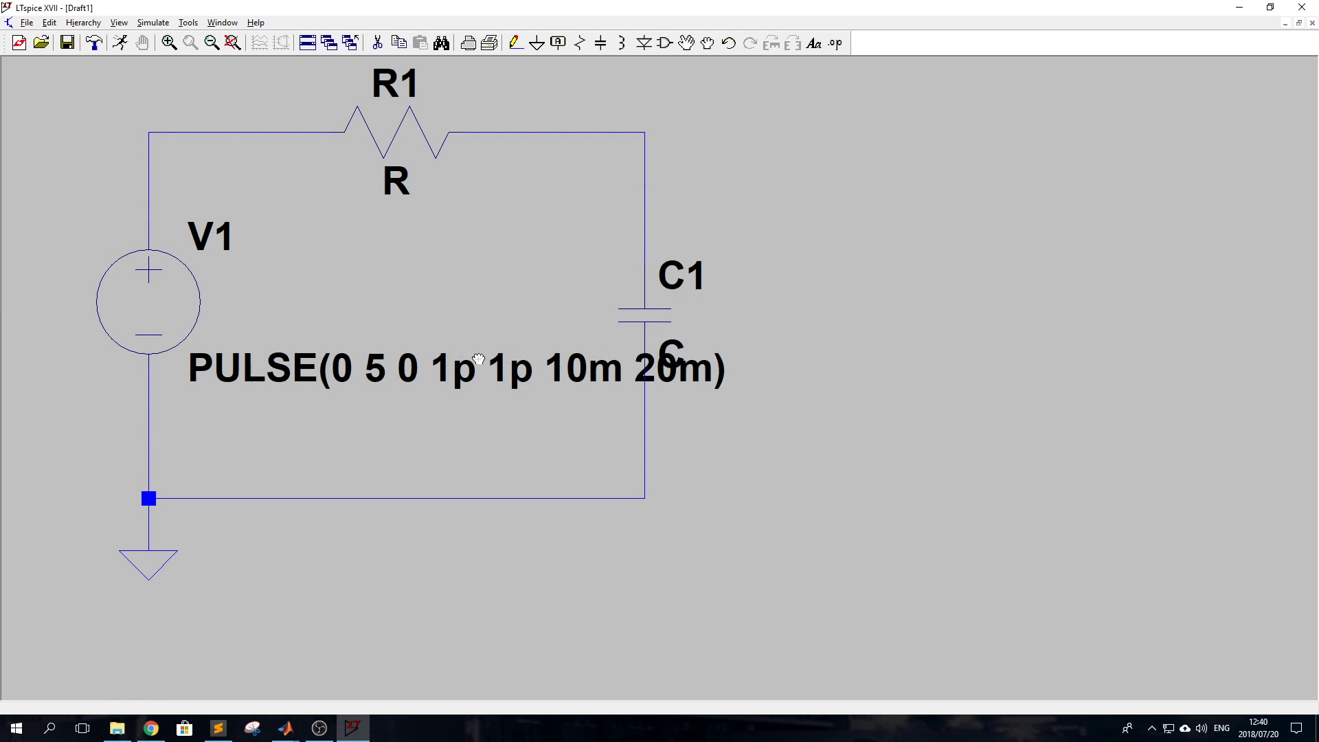
{"action": "left_click_drag", "start_coordinate": [192, 369], "coordinate": [191, 361]}
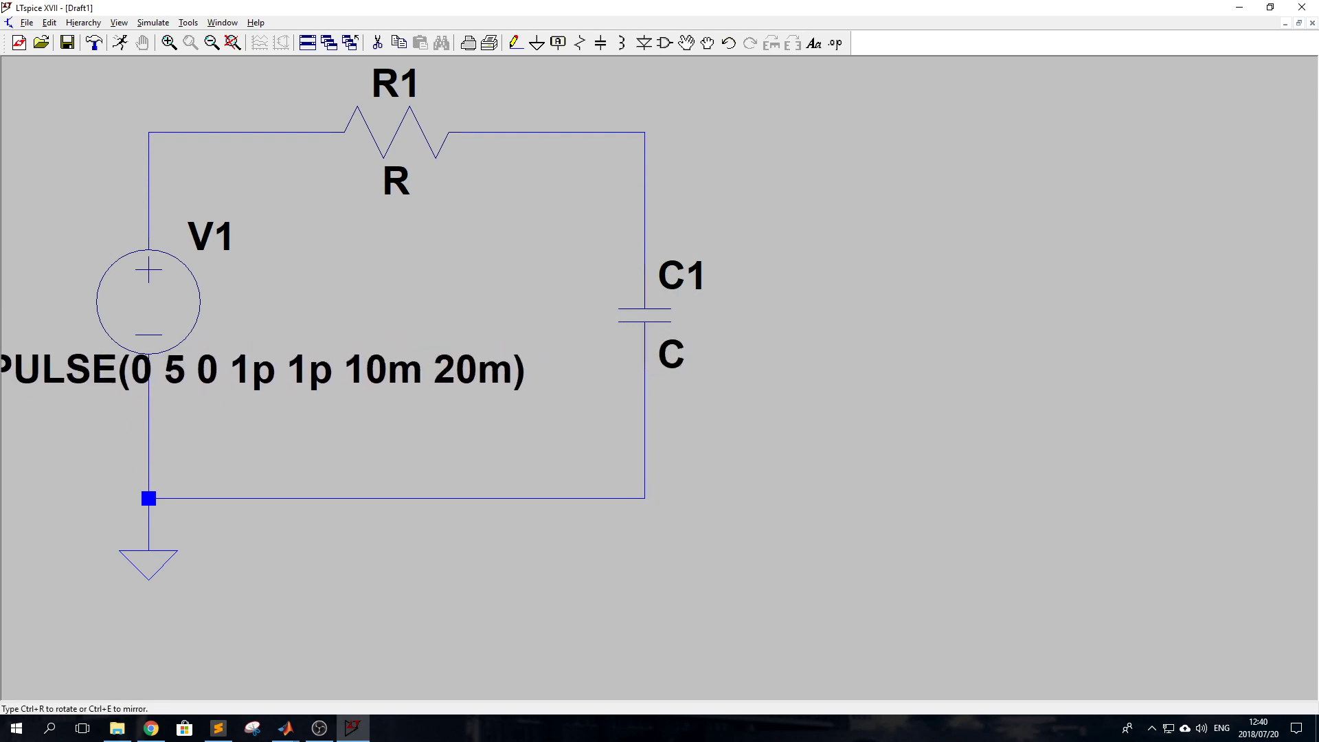
{"action": "left_click", "coordinate": [28, 433]}
{"action": "scroll", "coordinate": [27, 429], "scroll_direction": "down", "scroll_amount": 4}
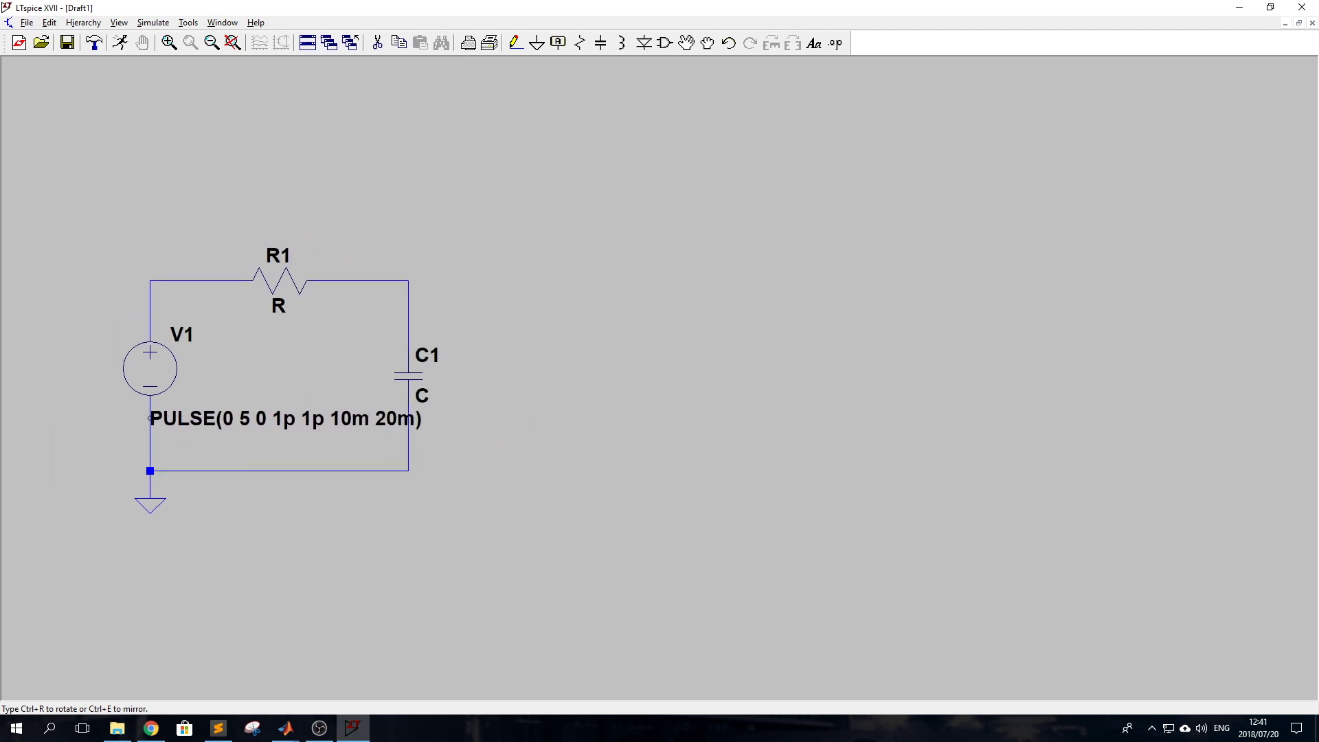
{"action": "key", "text": "Escape"}
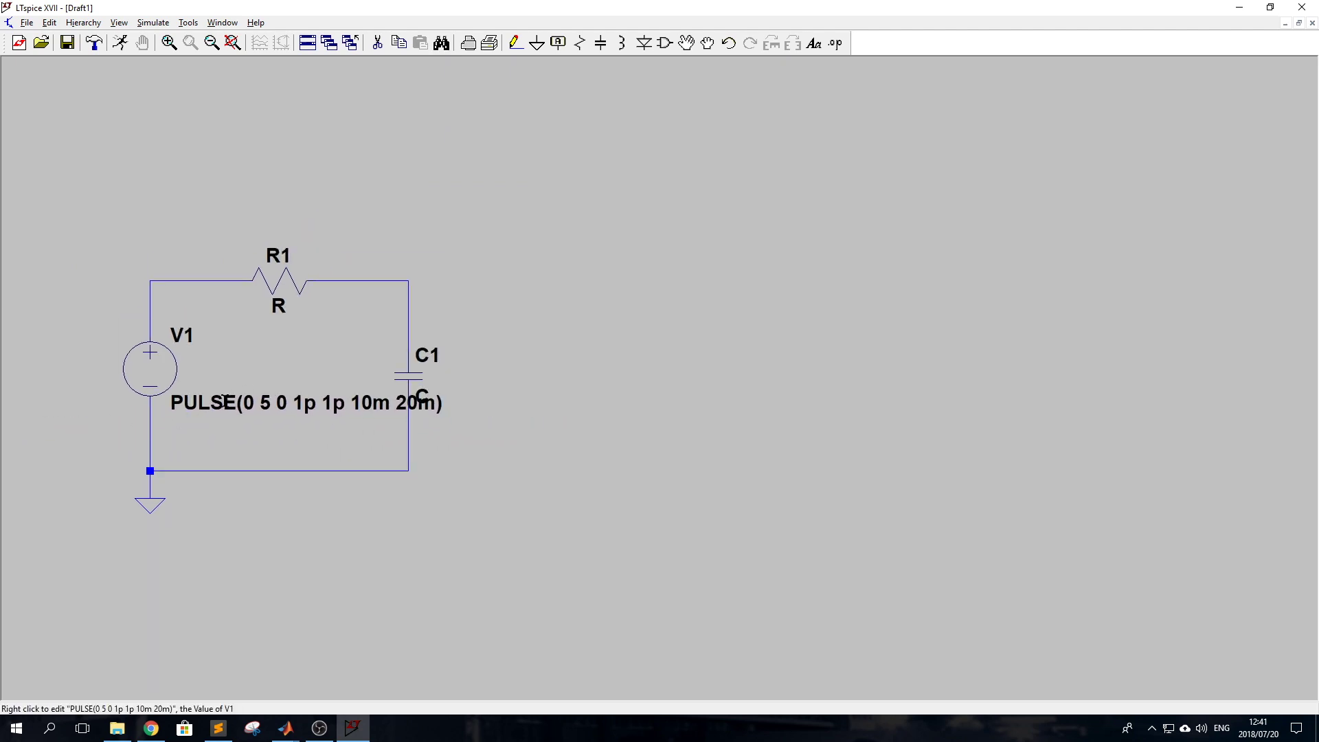
Step: Move the PULSE text of V1 to the left of the source's ground wire, clear of the circuit
{"action": "left_click_drag", "start_coordinate": [212, 437], "coordinate": [458, 457]}
{"action": "left_click", "coordinate": [514, 424]}
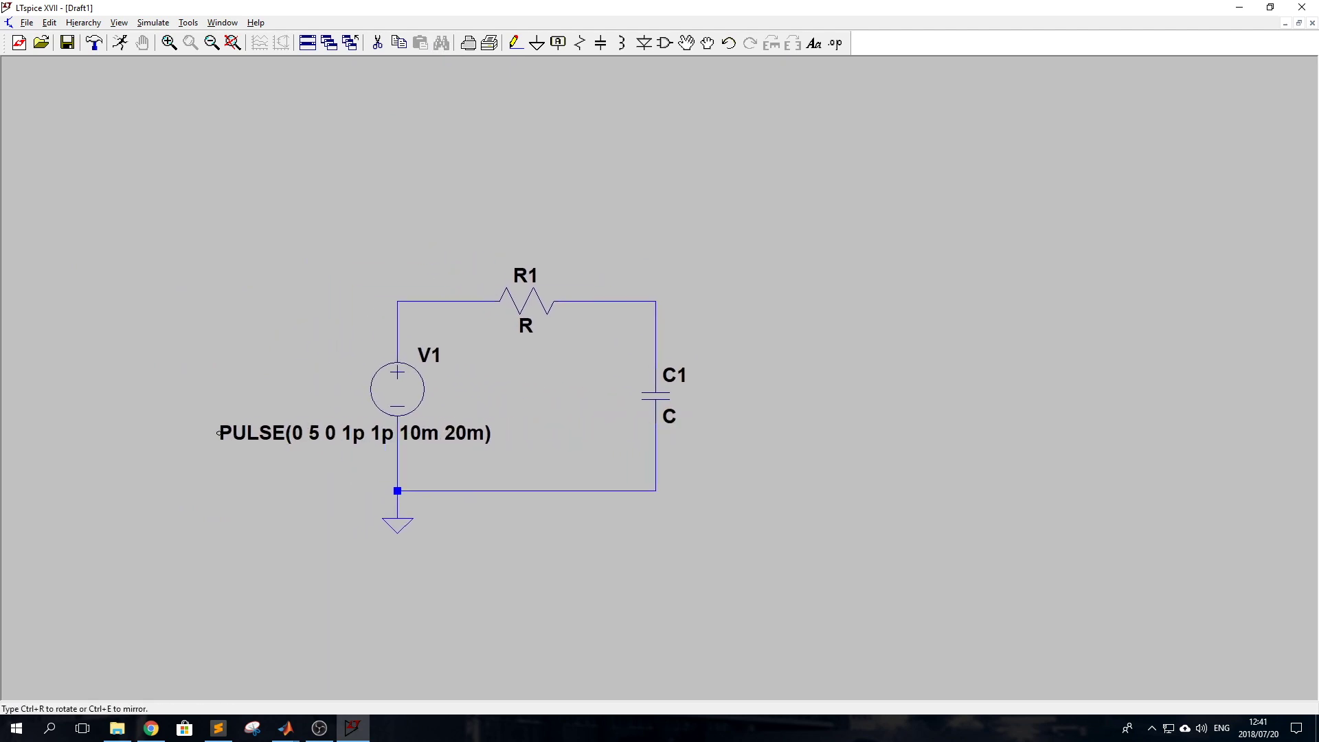
{"action": "left_click", "coordinate": [218, 447]}
{"action": "scroll", "coordinate": [807, 377], "scroll_direction": "down", "scroll_amount": 1}
{"action": "scroll", "coordinate": [807, 377], "scroll_direction": "up", "scroll_amount": 2}
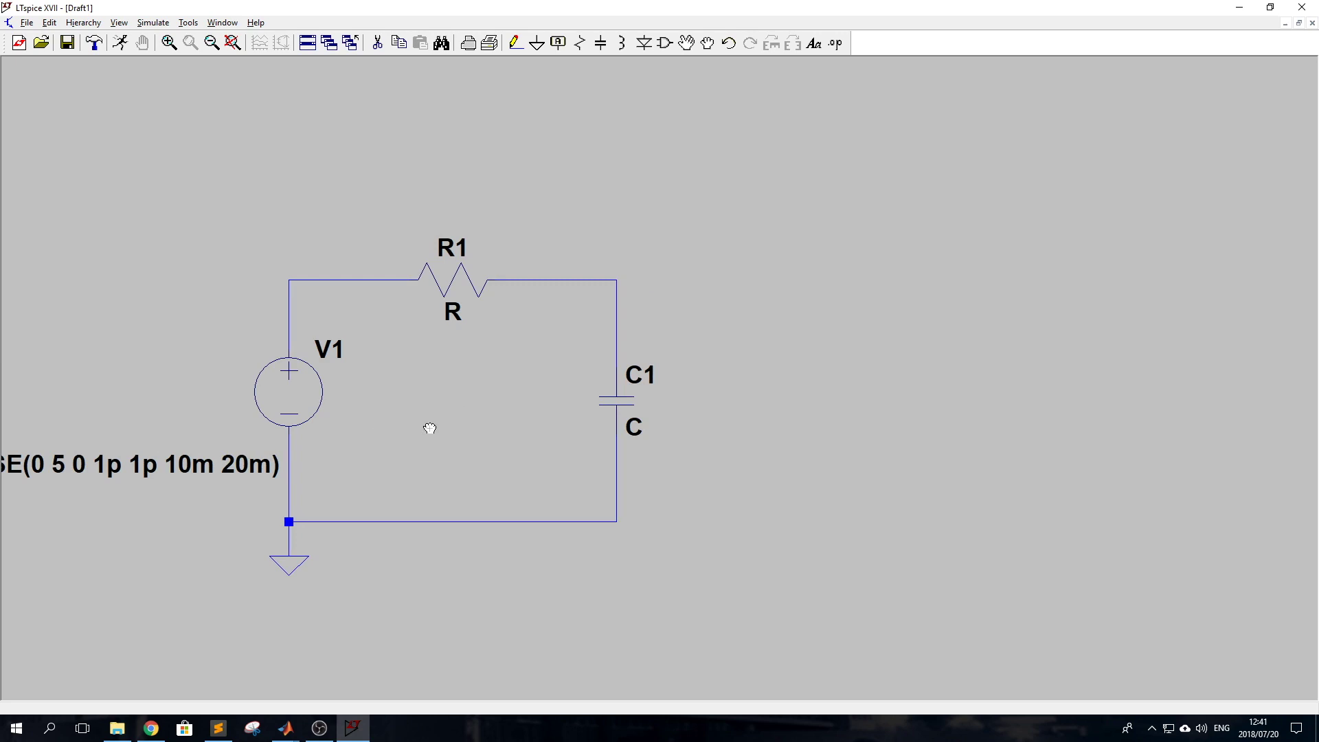
{"action": "key", "text": "Escape"}
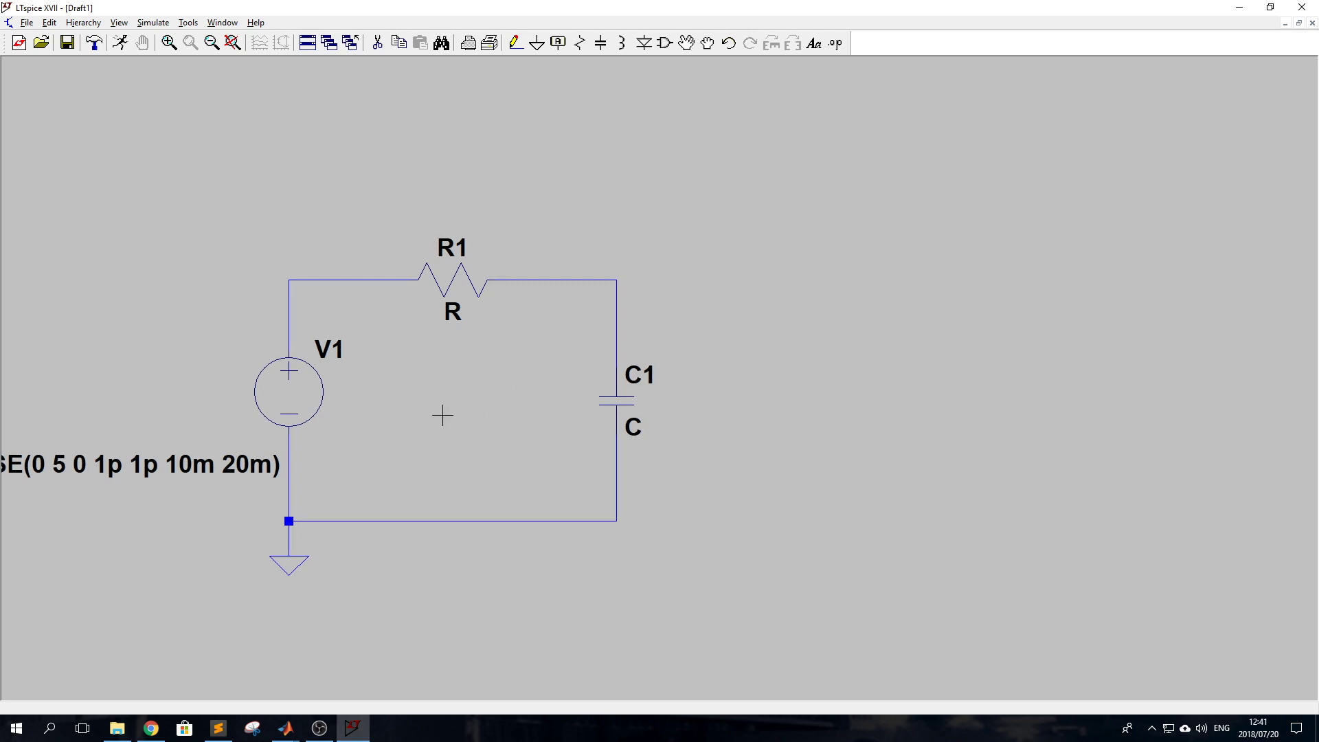
{"action": "left_click_drag", "start_coordinate": [431, 396], "coordinate": [587, 411]}
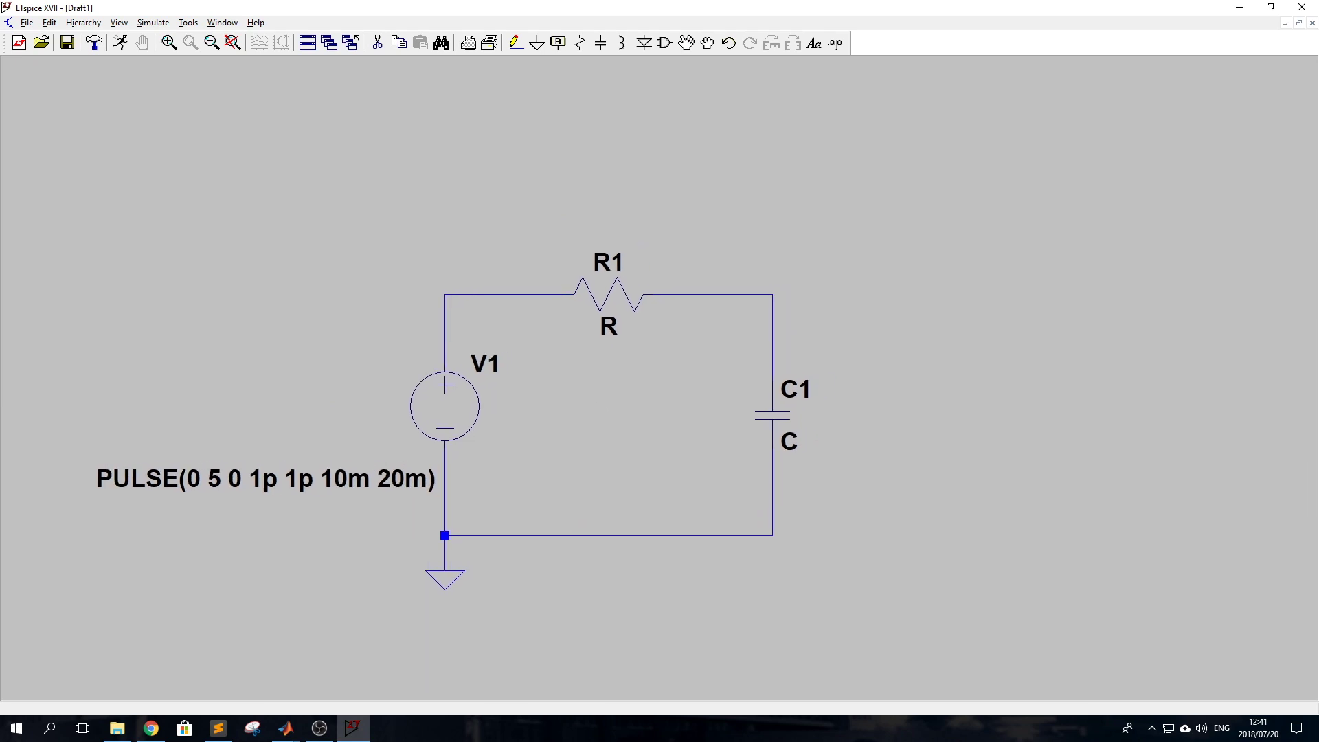
Step: Set resistor R1 to 1k and capacitor C1 to 1µ
{"action": "right_click", "coordinate": [631, 328]}
{"action": "type", "text": "1k"}
{"action": "left_click", "coordinate": [755, 338]}
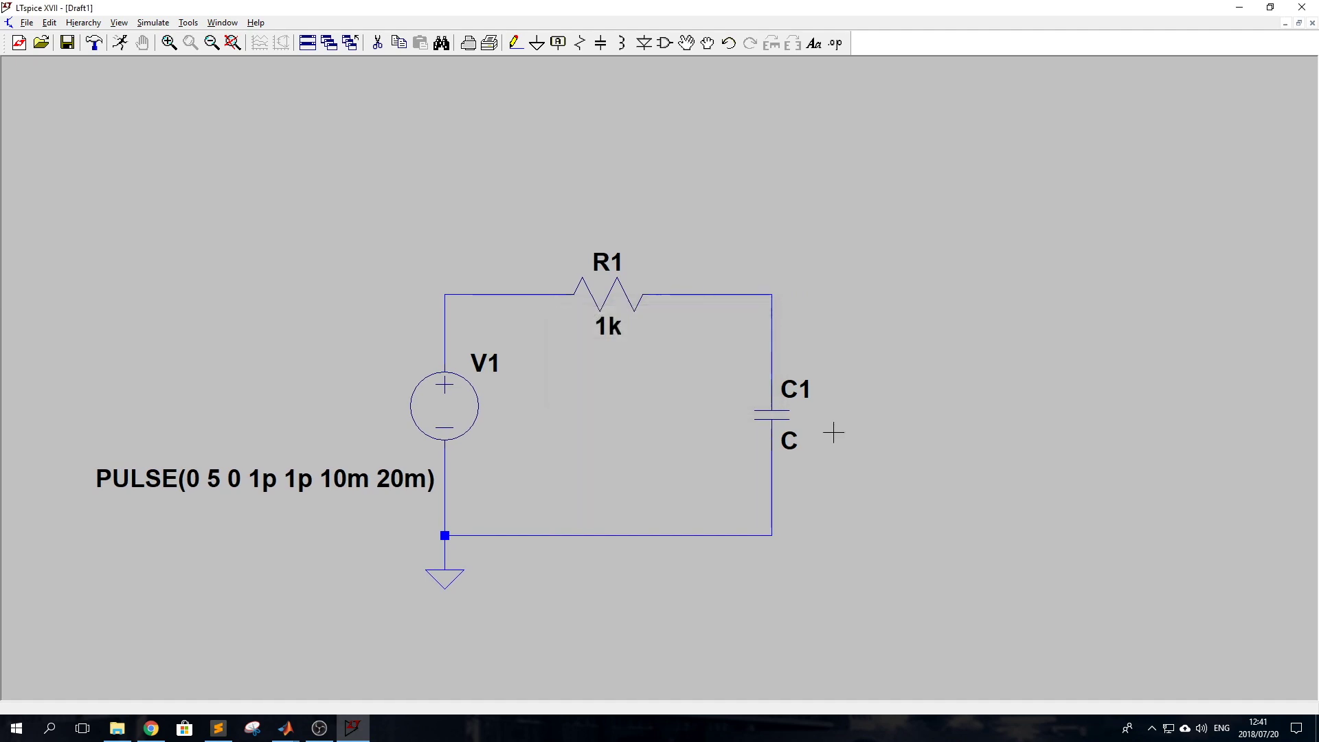
{"action": "right_click", "coordinate": [787, 439]}
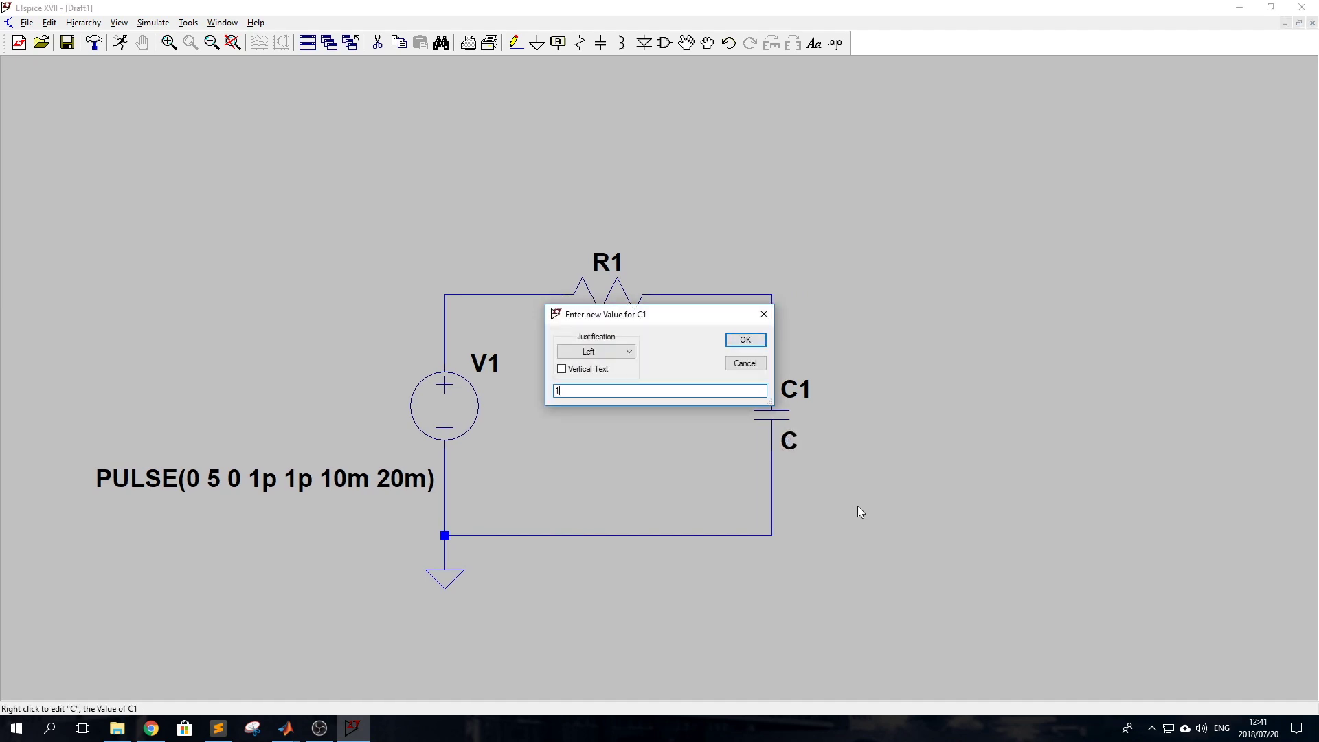
{"action": "left_click", "coordinate": [747, 340]}
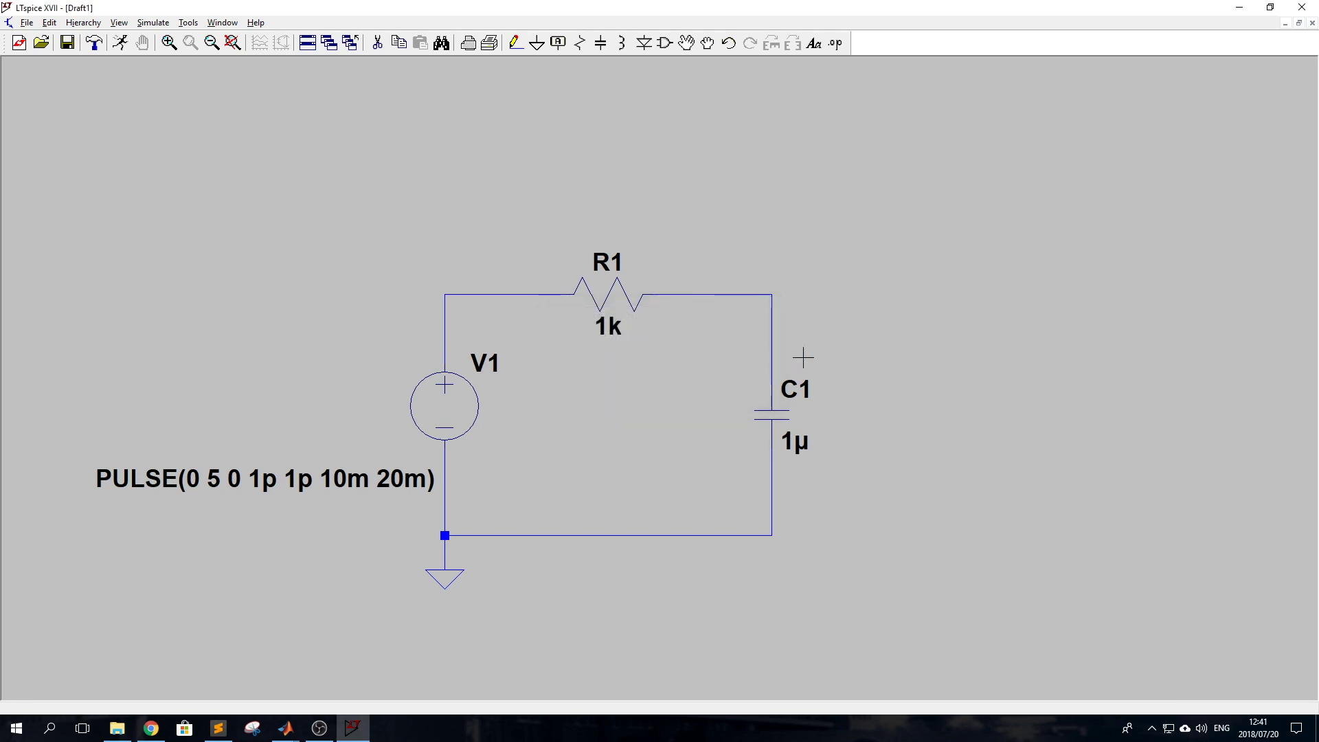
Step: Run a transient simulation with stop time 1s and data saving starting at 0
{"action": "left_click", "coordinate": [120, 45]}
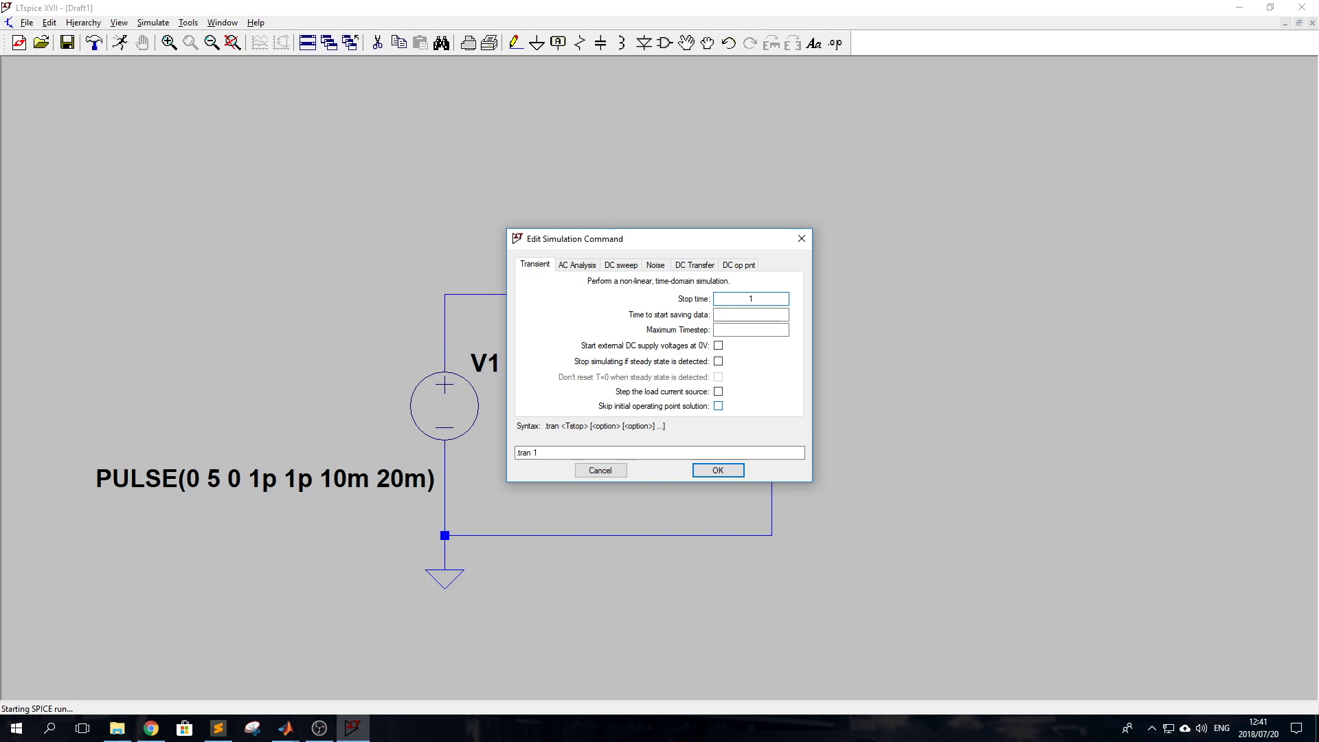
{"action": "left_click", "coordinate": [769, 314]}
{"action": "type", "text": "0"}
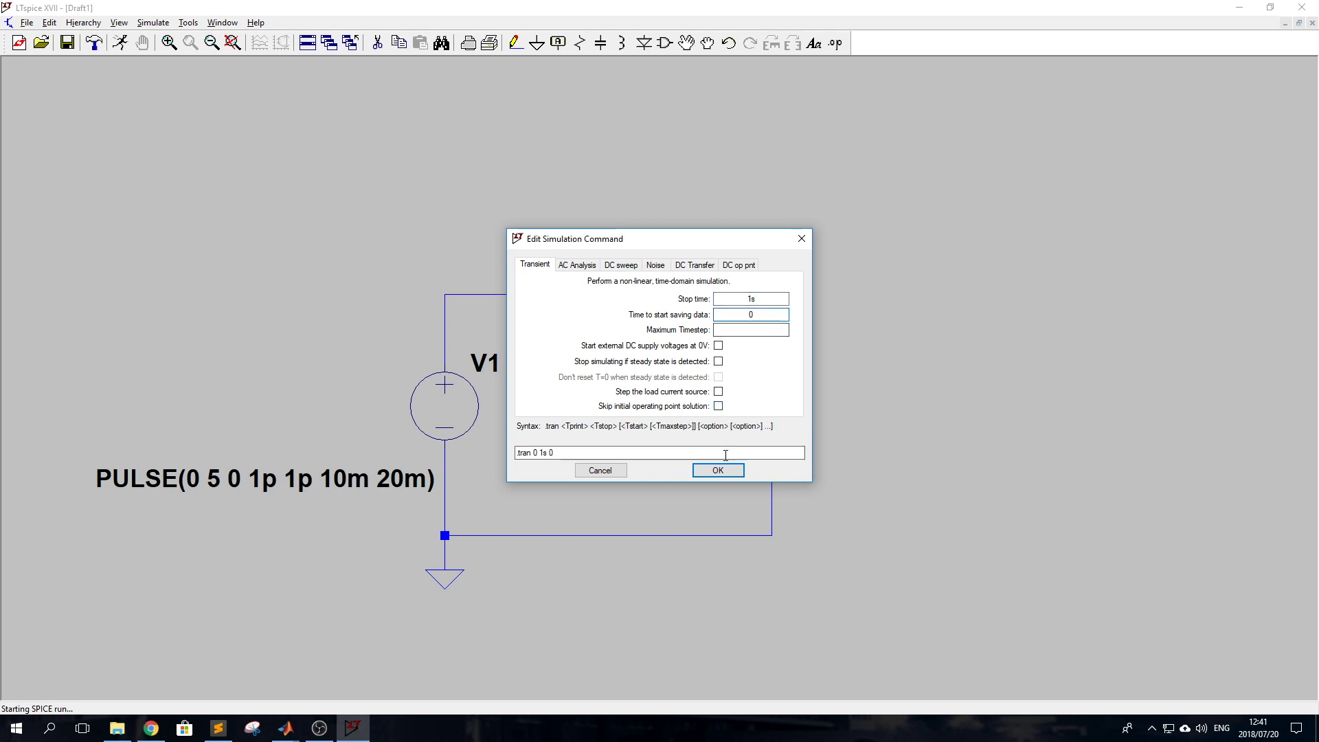
{"action": "left_click", "coordinate": [717, 470]}
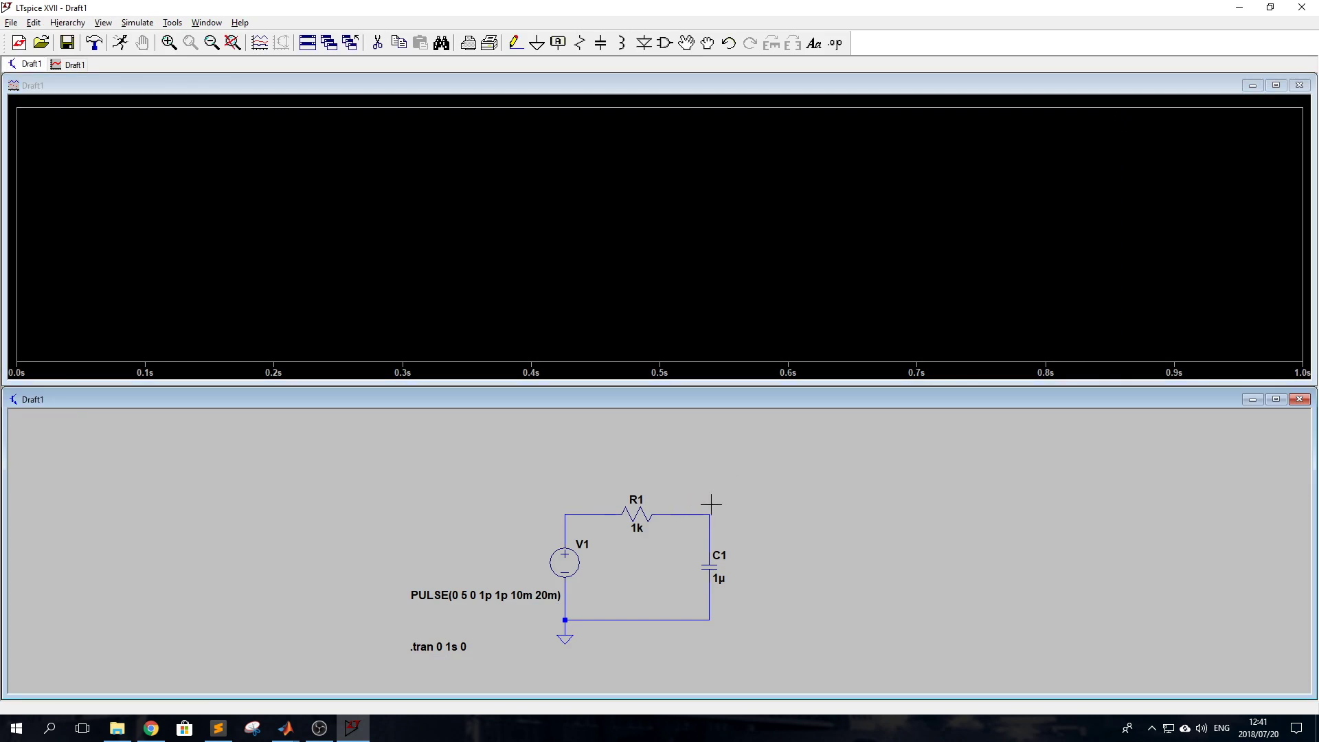
Step: Plot the voltage at the node between R1 and C1
{"action": "scroll", "coordinate": [658, 577], "scroll_direction": "up", "scroll_amount": 3}
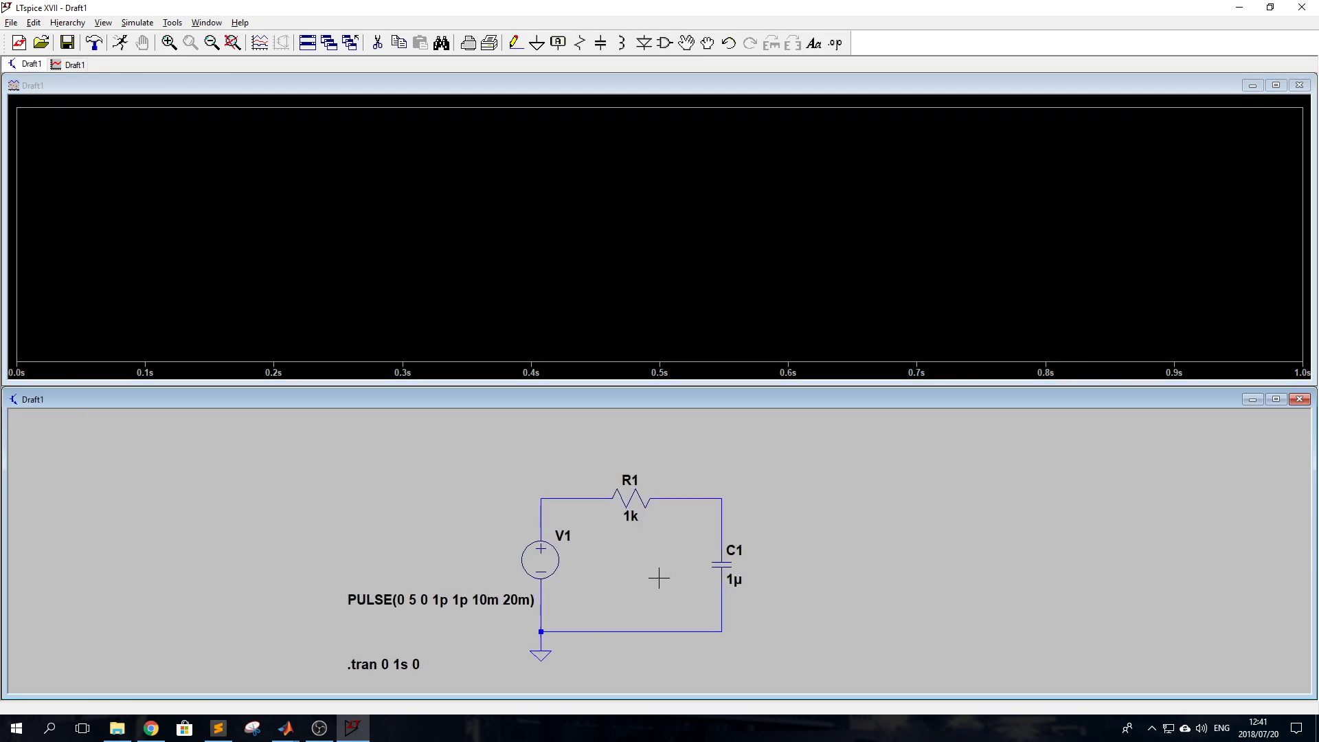
{"action": "scroll", "coordinate": [659, 577], "scroll_direction": "up", "scroll_amount": 2}
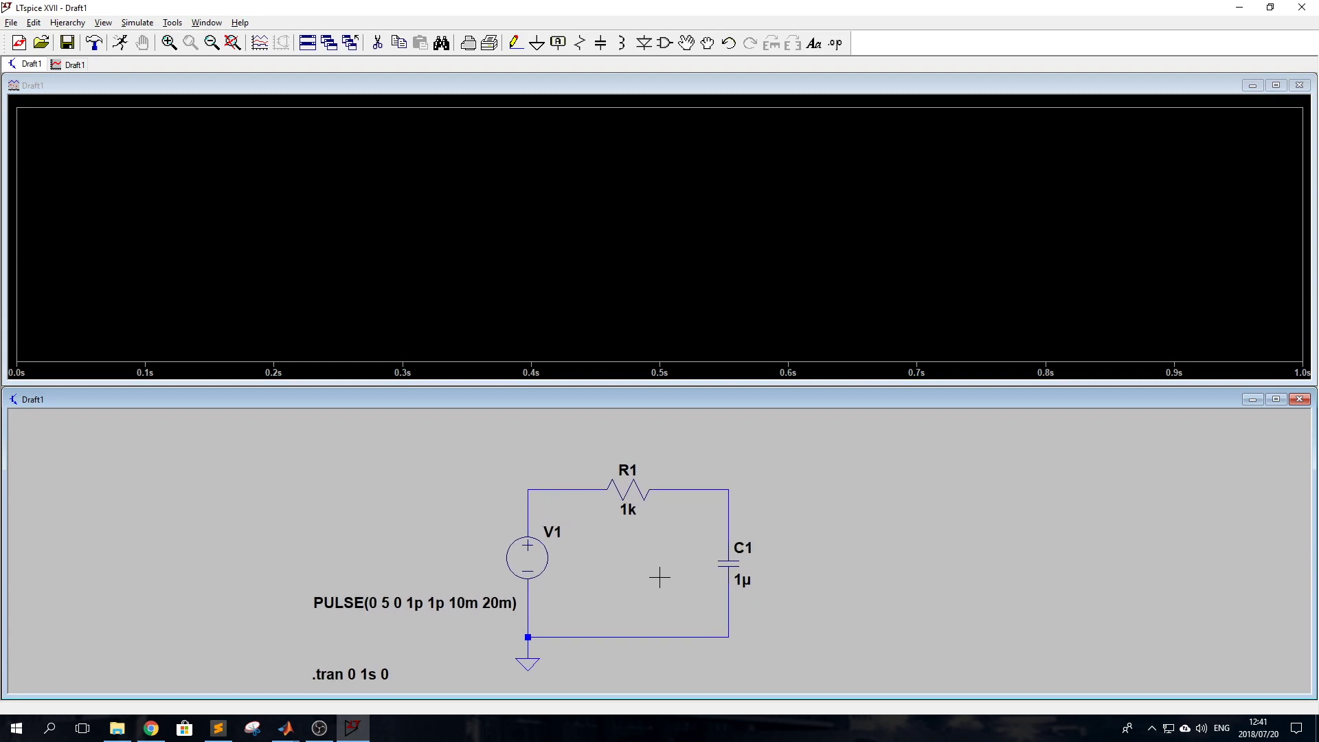
{"action": "left_click", "coordinate": [729, 489]}
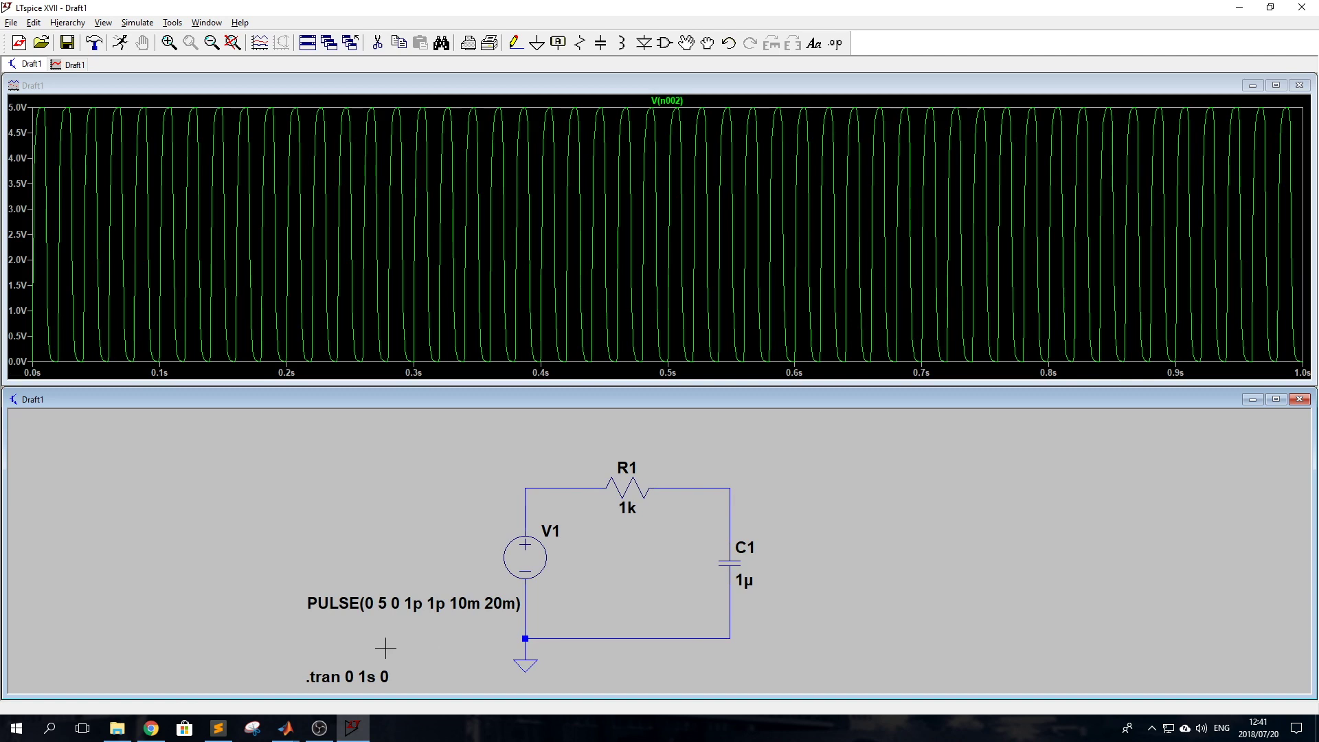
Step: Set the transient simulation's stop time to 10m and rerun it
{"action": "right_click", "coordinate": [339, 676]}
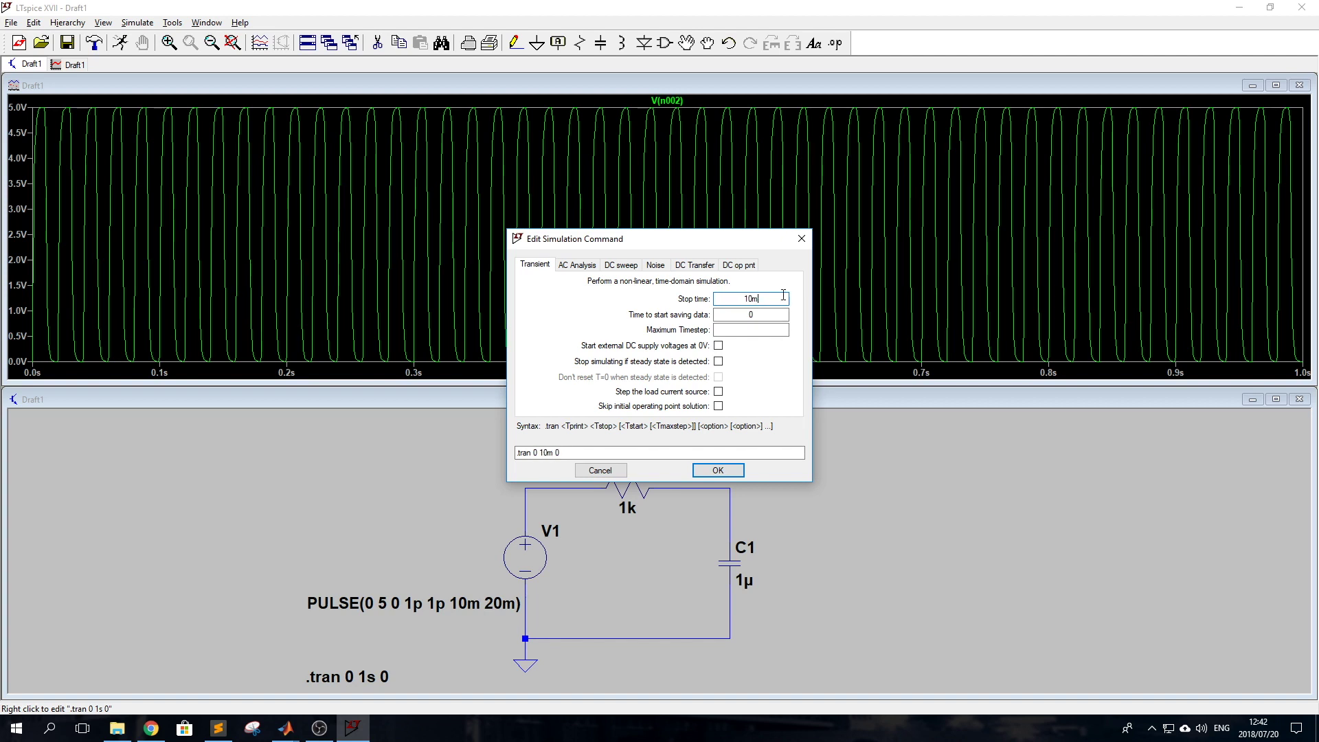
{"action": "left_click", "coordinate": [718, 470]}
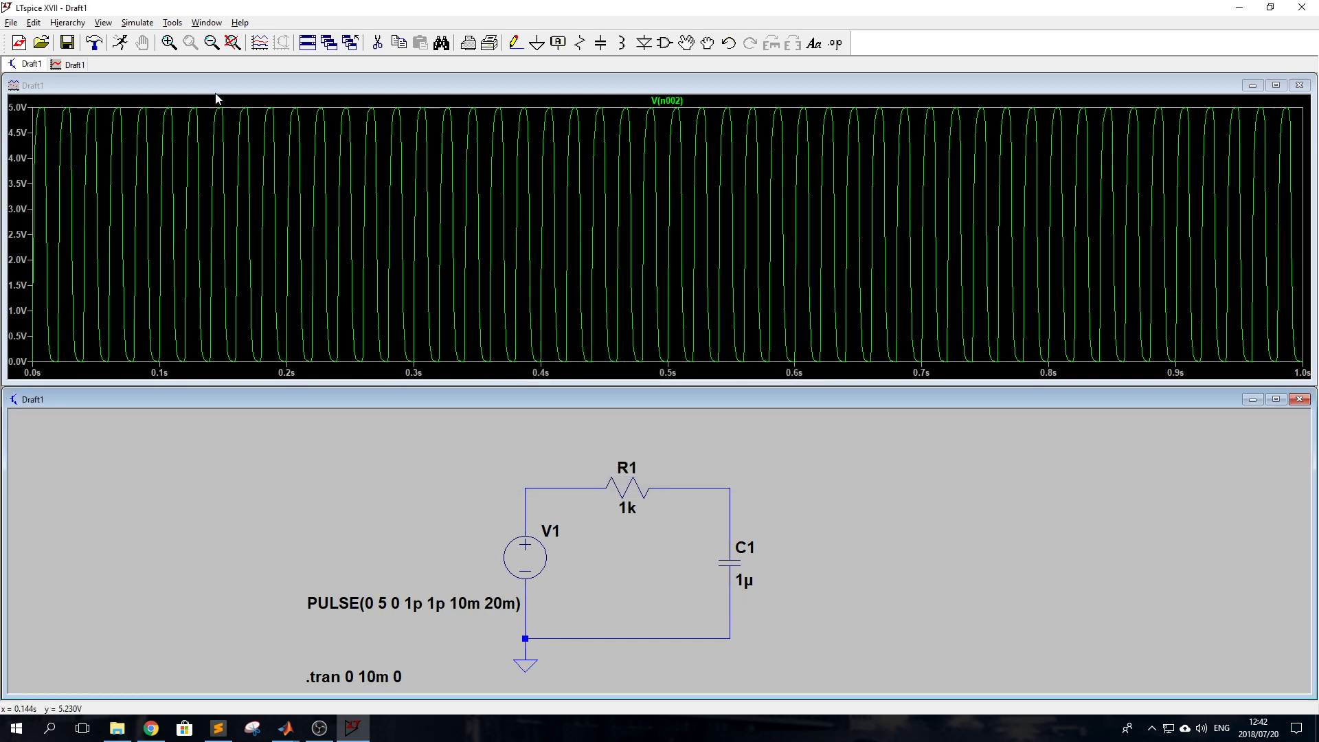
{"action": "left_click", "coordinate": [127, 42]}
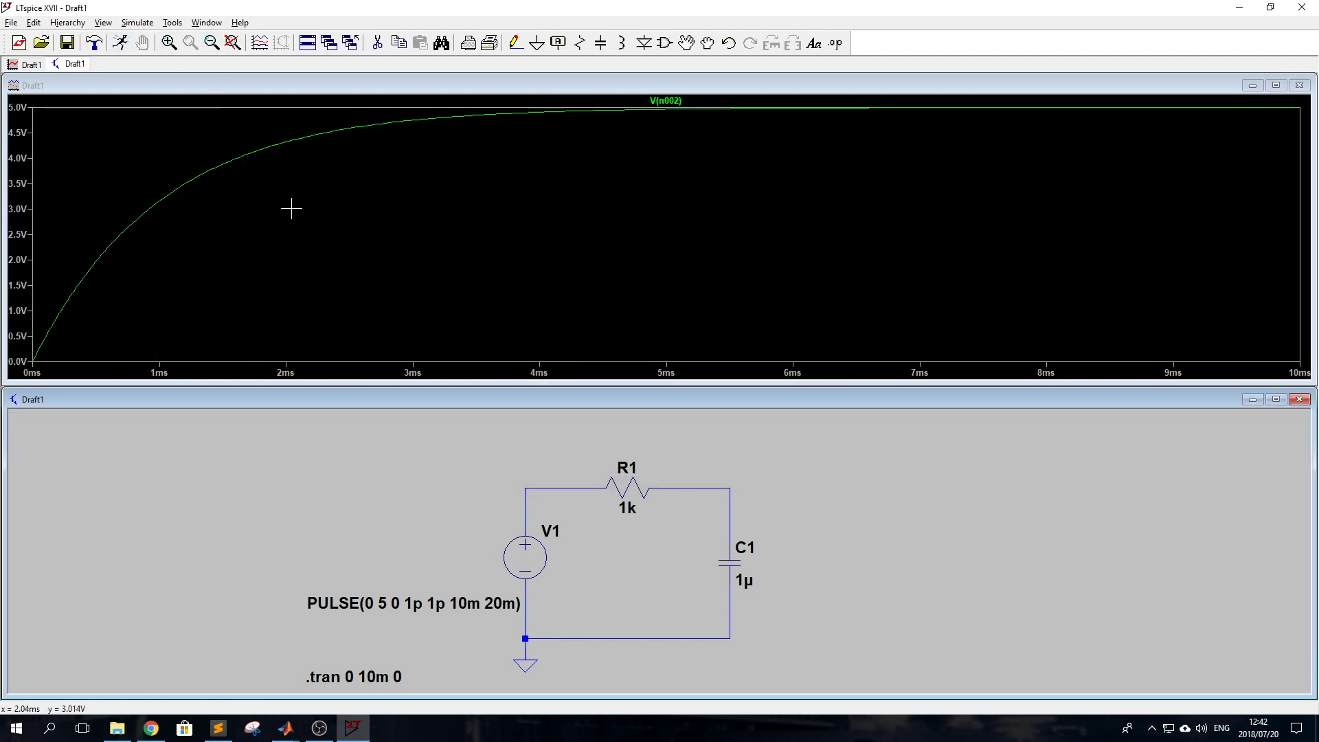
Step: Set the transient simulation's stop time to 100m and rerun it
{"action": "right_click", "coordinate": [365, 678]}
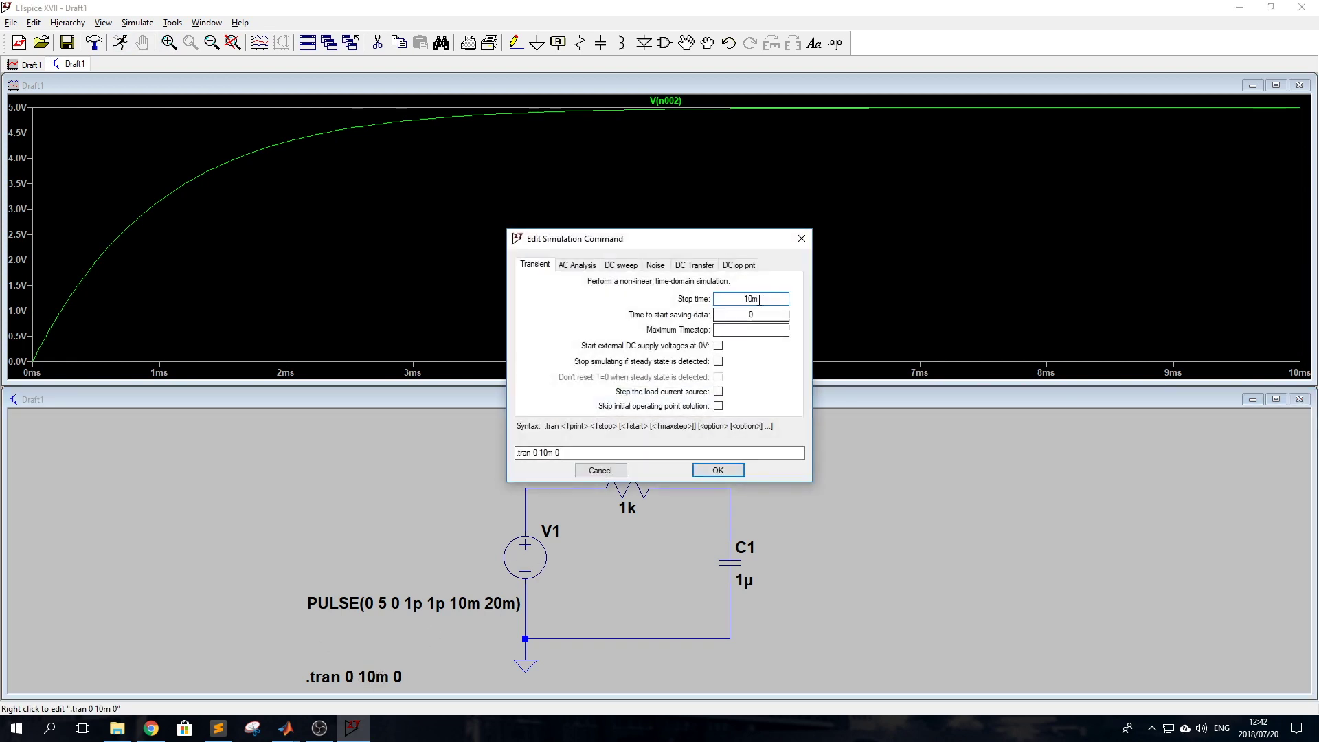
{"action": "type", "text": "0"}
{"action": "left_click", "coordinate": [735, 473]}
{"action": "left_click", "coordinate": [120, 42]}
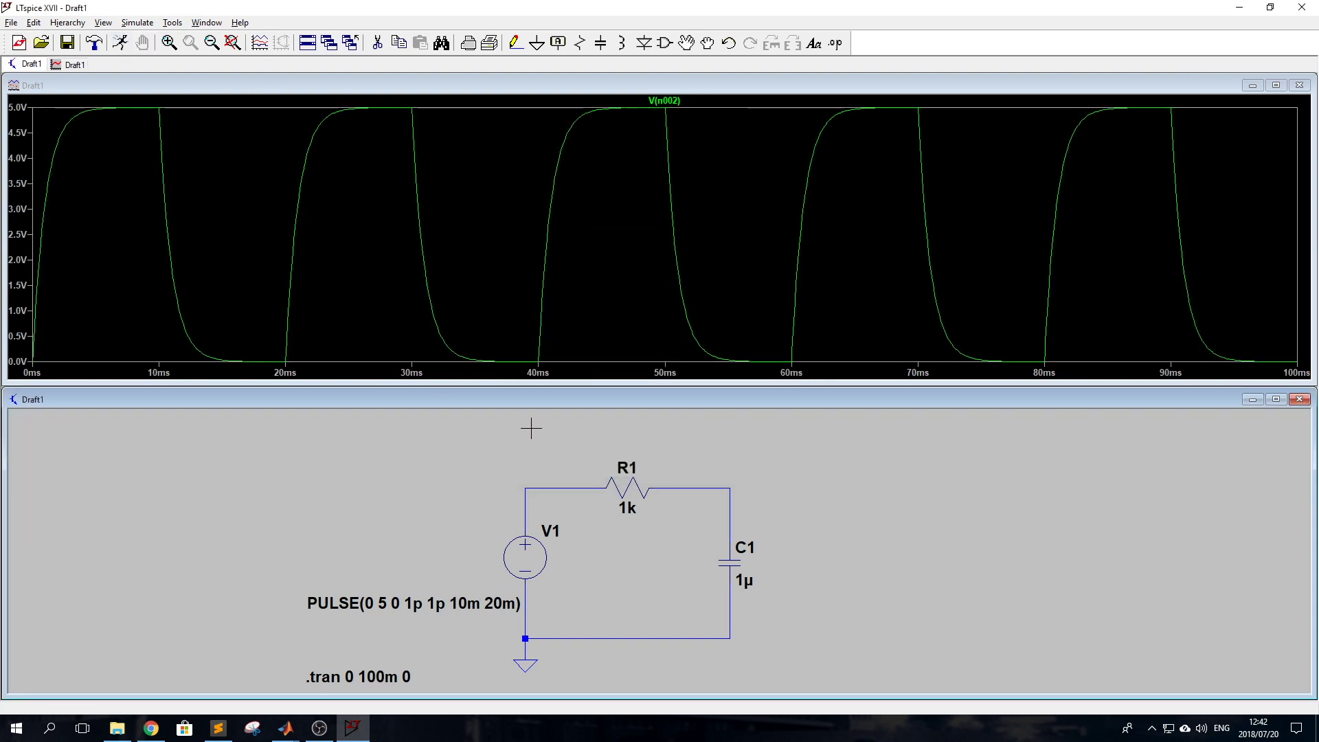
Step: Attach two cursors to the V(n002) trace and place them at about 50.03 ms and 52.85 ms on a falling edge
{"action": "left_click", "coordinate": [675, 103]}
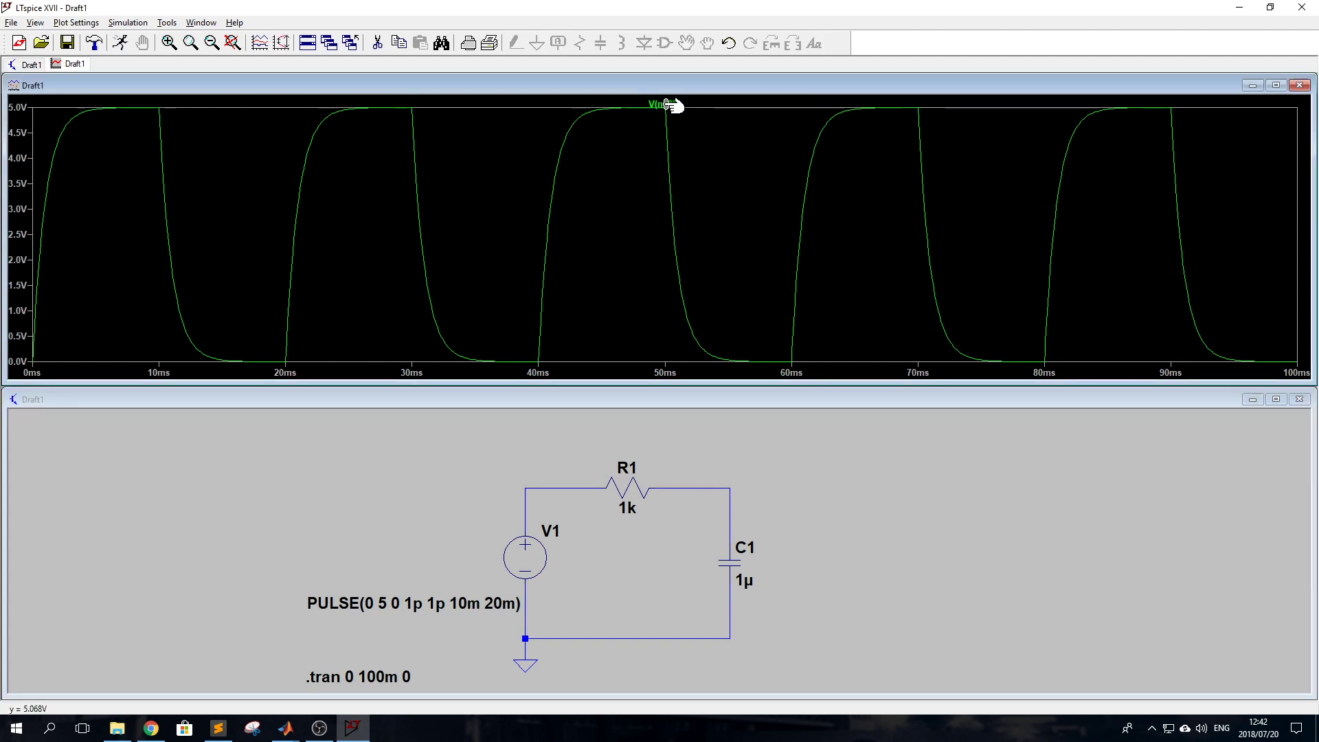
{"action": "mouse_move", "coordinate": [664, 107]}
{"action": "left_mouse_down"}
{"action": "mouse_move", "coordinate": [581, 117]}
{"action": "mouse_move", "coordinate": [549, 206]}
{"action": "mouse_move", "coordinate": [537, 361]}
{"action": "left_mouse_up"}
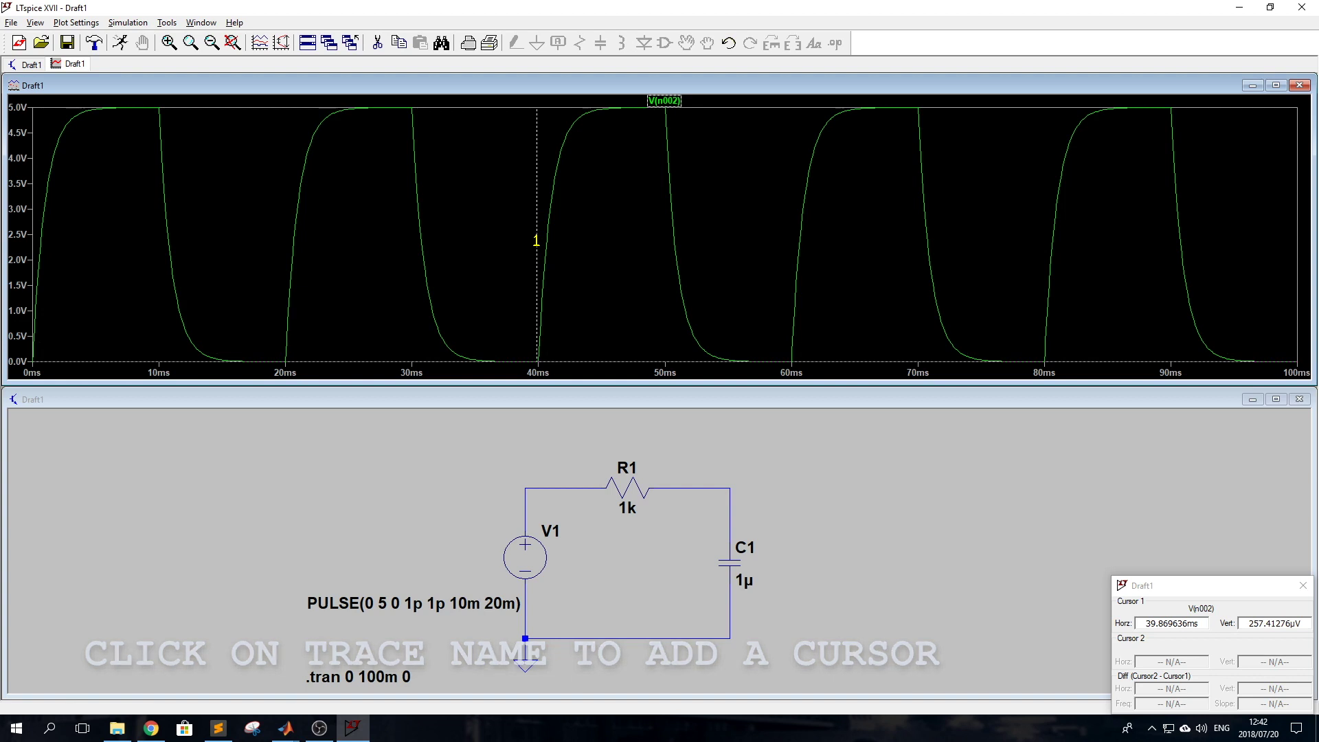
{"action": "left_click", "coordinate": [677, 101]}
{"action": "mouse_move", "coordinate": [666, 221]}
{"action": "left_mouse_down"}
{"action": "mouse_move", "coordinate": [574, 230]}
{"action": "mouse_move", "coordinate": [666, 230]}
{"action": "left_mouse_up"}
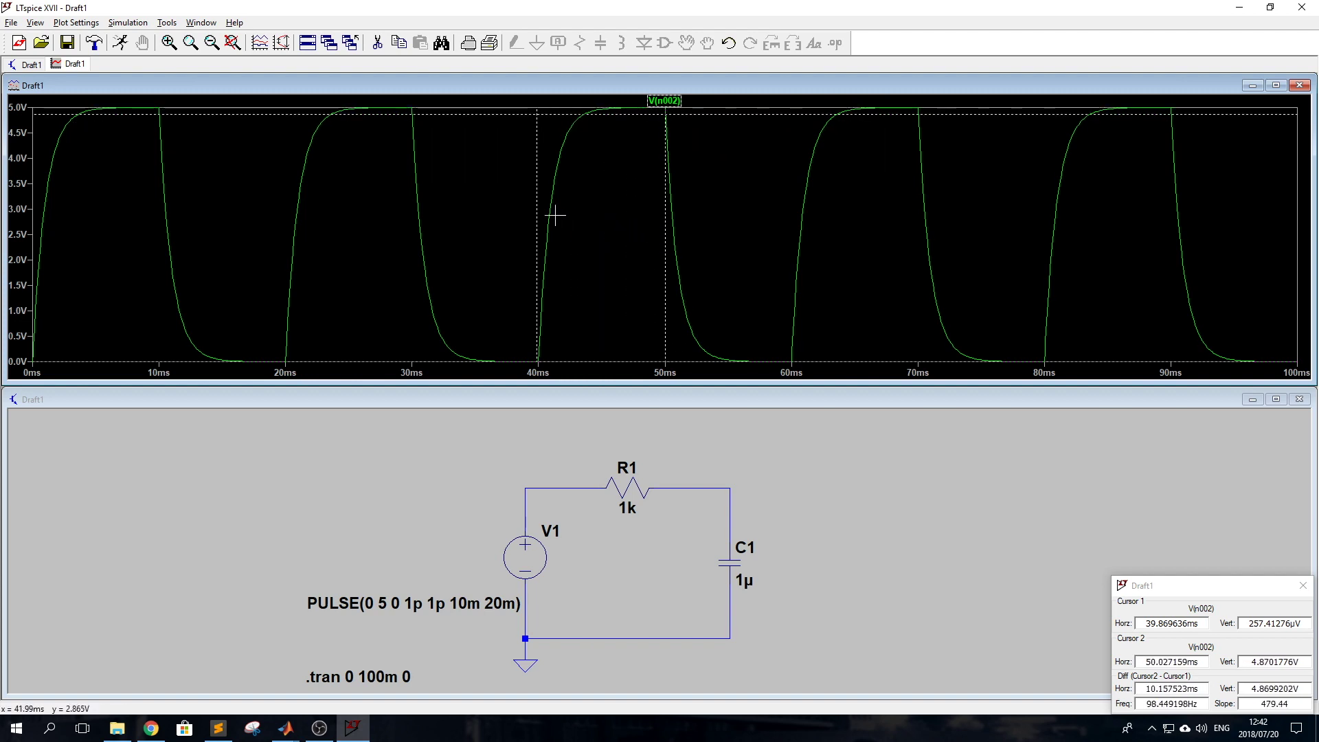
{"action": "left_click_drag", "start_coordinate": [536, 208], "coordinate": [699, 238]}
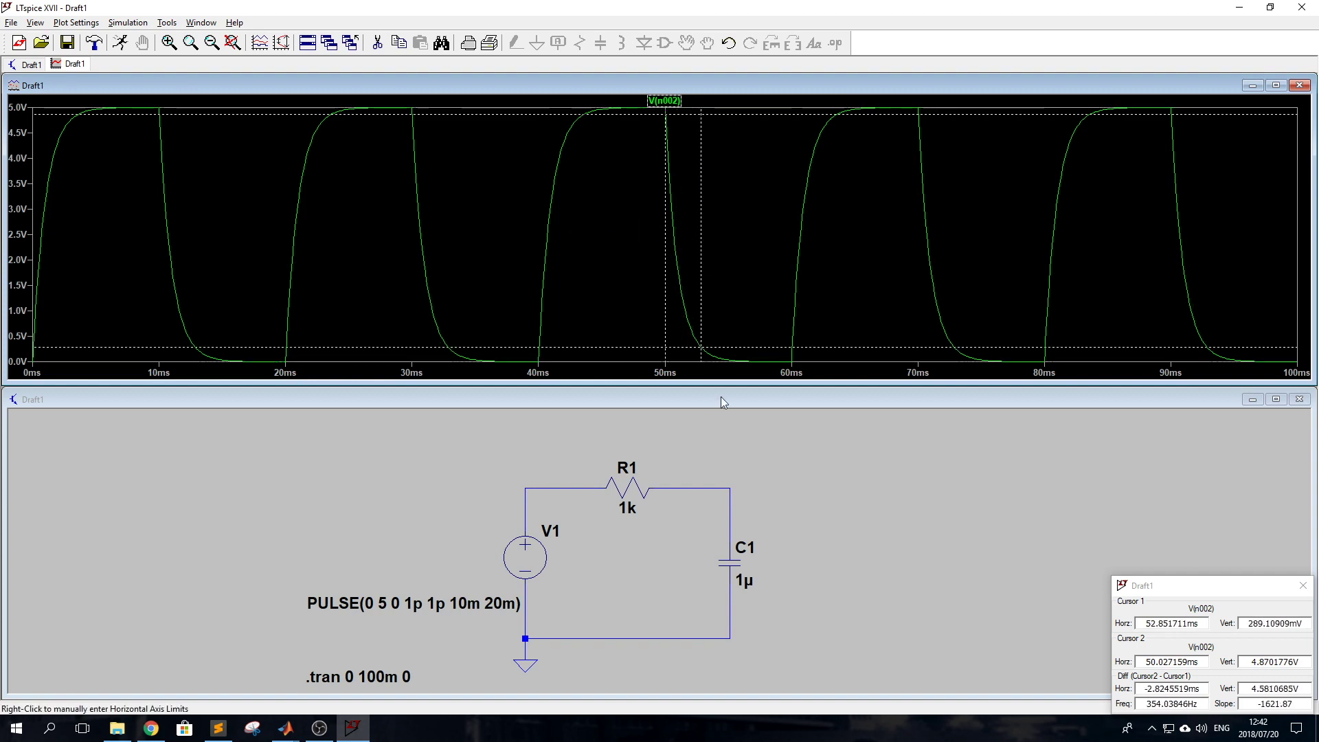
Step: Add the voltage at the node between V1 and R1 to the plot alongside the capacitor voltage
{"action": "left_click", "coordinate": [558, 483]}
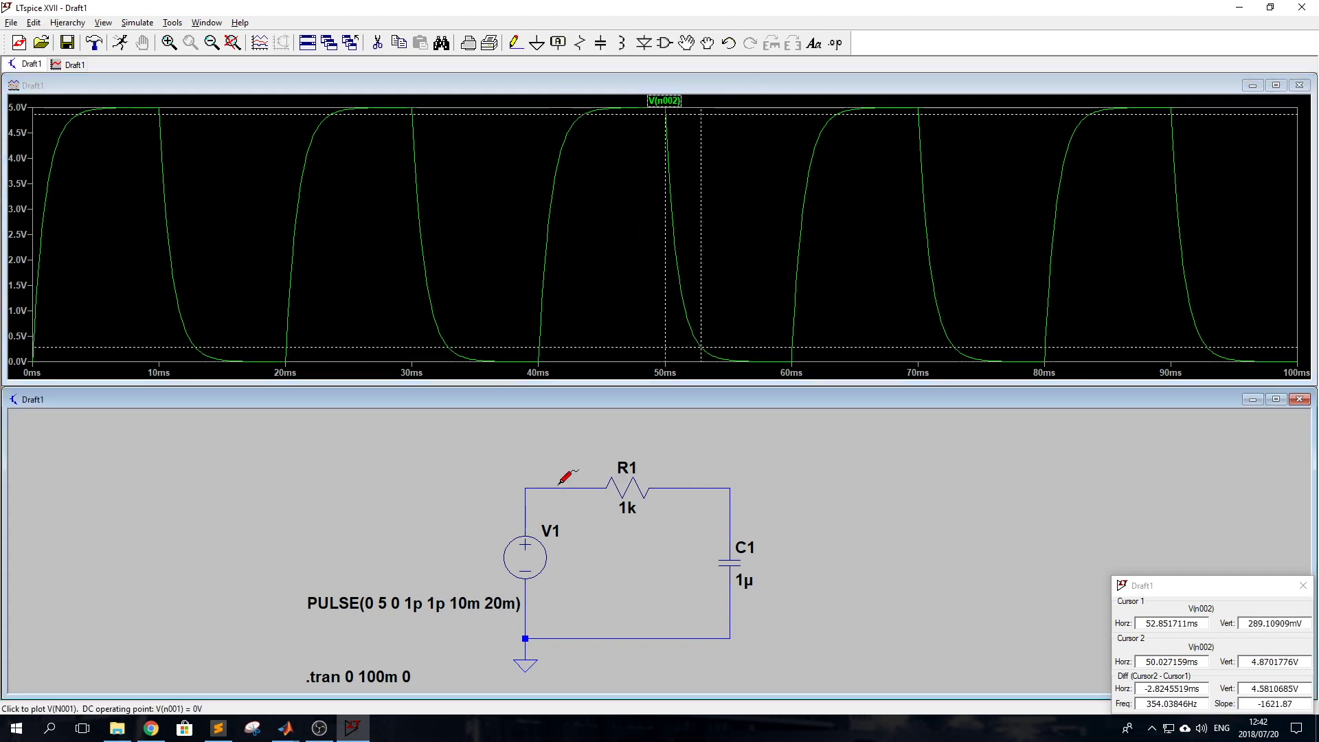
{"action": "left_click", "coordinate": [559, 486]}
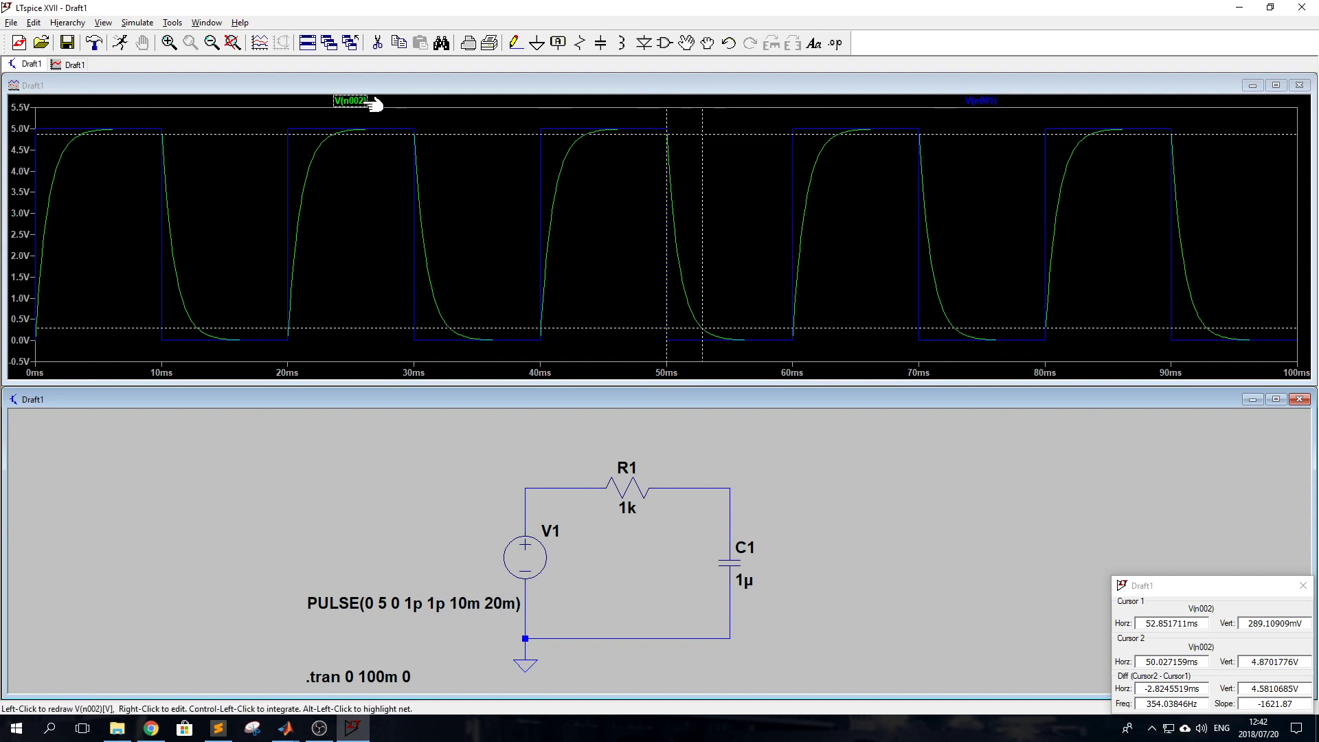
{"action": "left_click", "coordinate": [715, 206]}
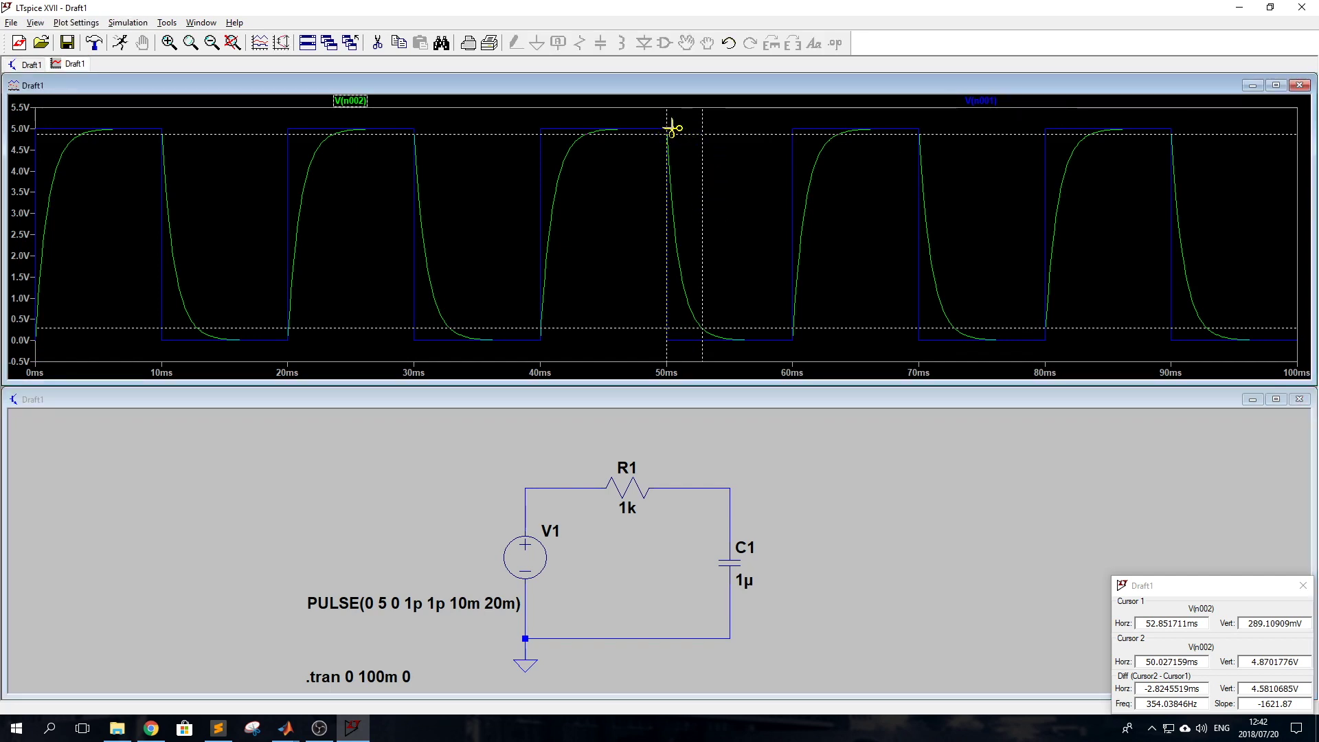
{"action": "left_click", "coordinate": [354, 101]}
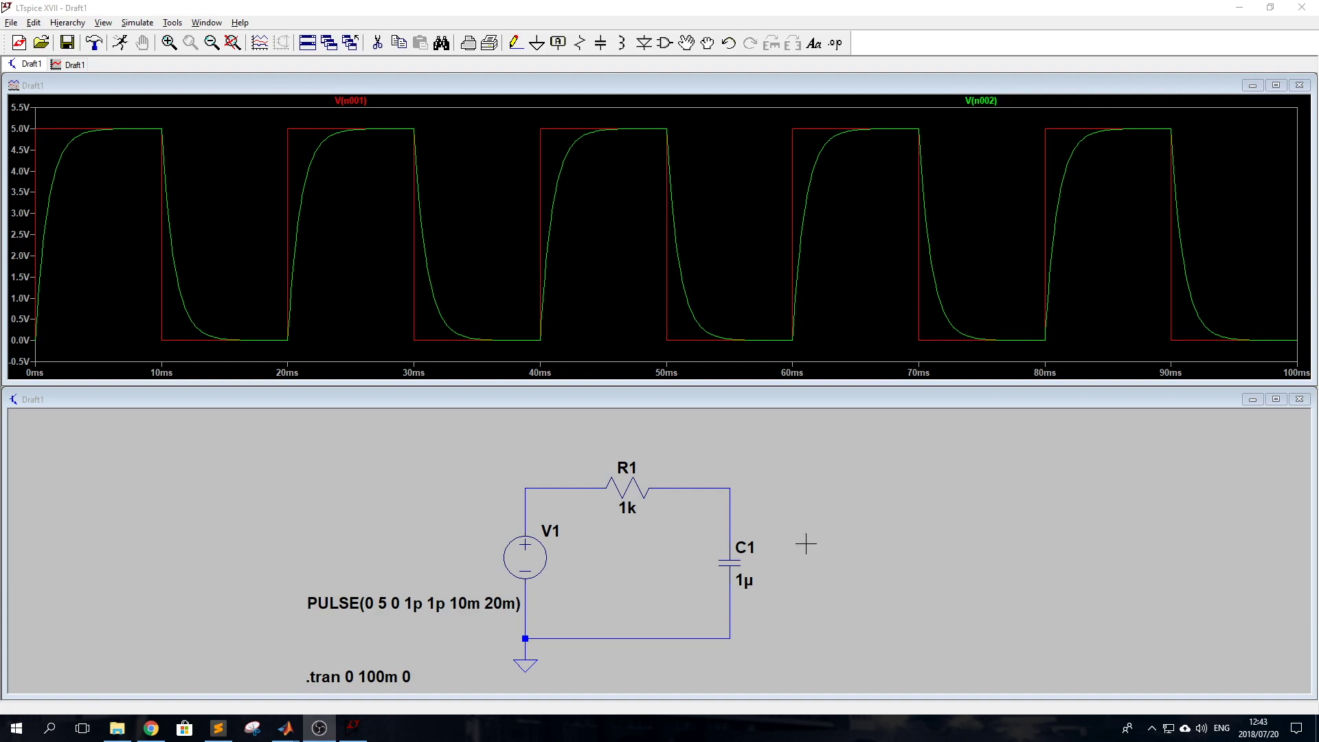
Step: Probe voltage differences between circuit nodes, starting across R1, and turn on the grid in the waveform plot
{"action": "mouse_move", "coordinate": [589, 485]}
{"action": "left_mouse_down"}
{"action": "mouse_move", "coordinate": [660, 454]}
{"action": "mouse_move", "coordinate": [677, 487]}
{"action": "left_mouse_up"}
{"action": "mouse_move", "coordinate": [590, 485]}
{"action": "left_mouse_down"}
{"action": "mouse_move", "coordinate": [653, 461]}
{"action": "mouse_move", "coordinate": [790, 537]}
{"action": "mouse_move", "coordinate": [737, 606]}
{"action": "left_mouse_up"}
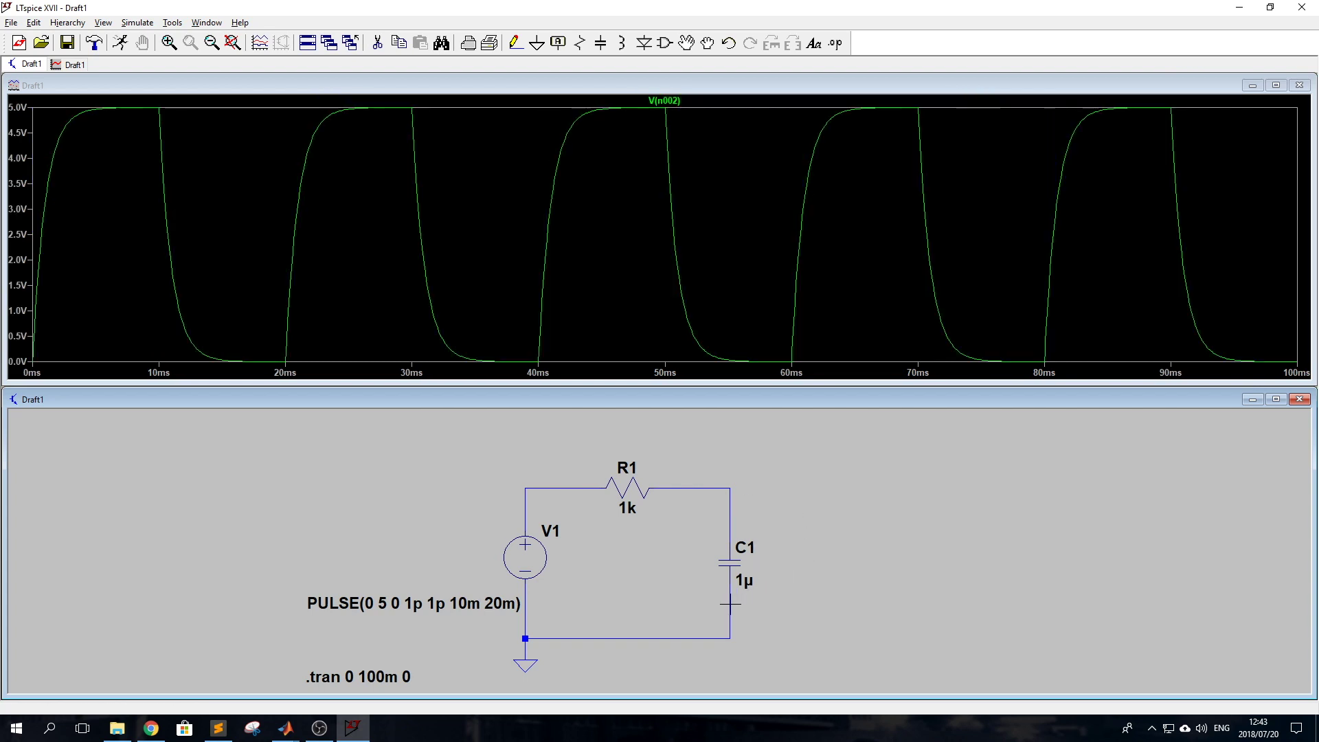
{"action": "right_click", "coordinate": [665, 269]}
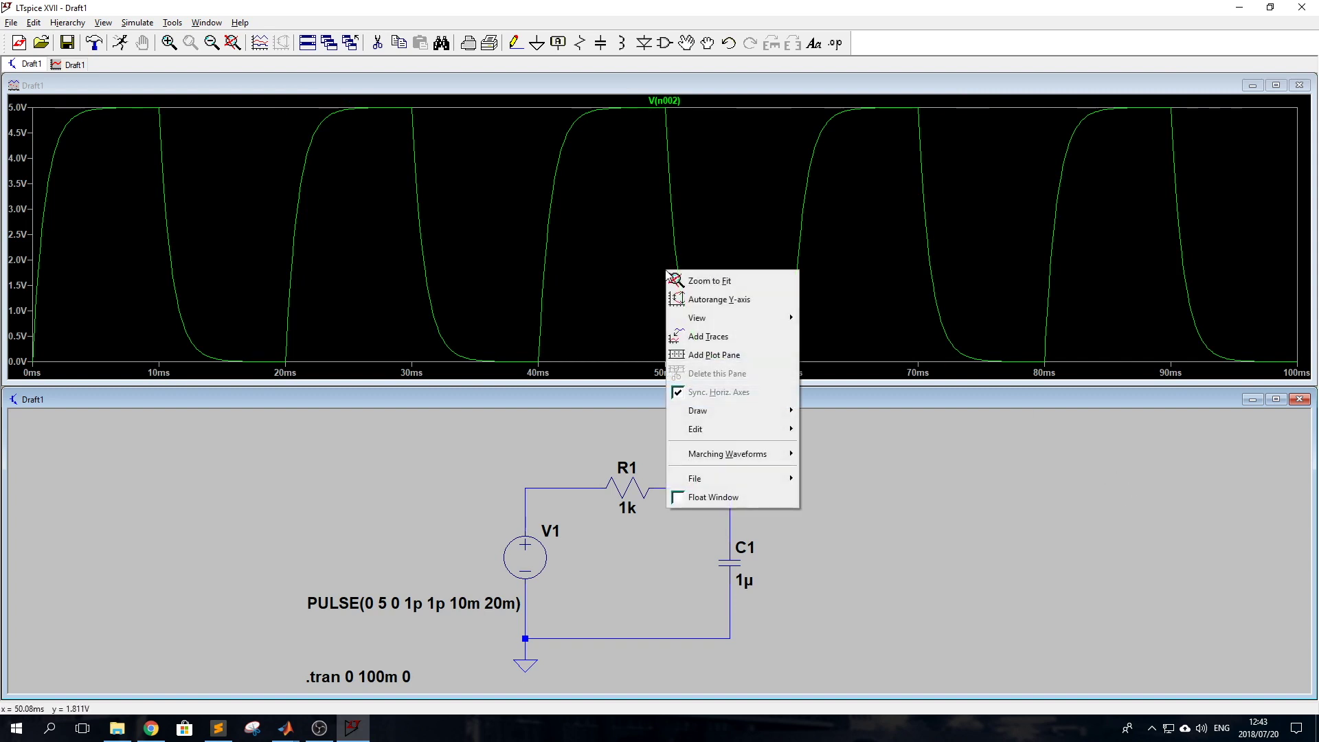
{"action": "mouse_move", "coordinate": [710, 318]}
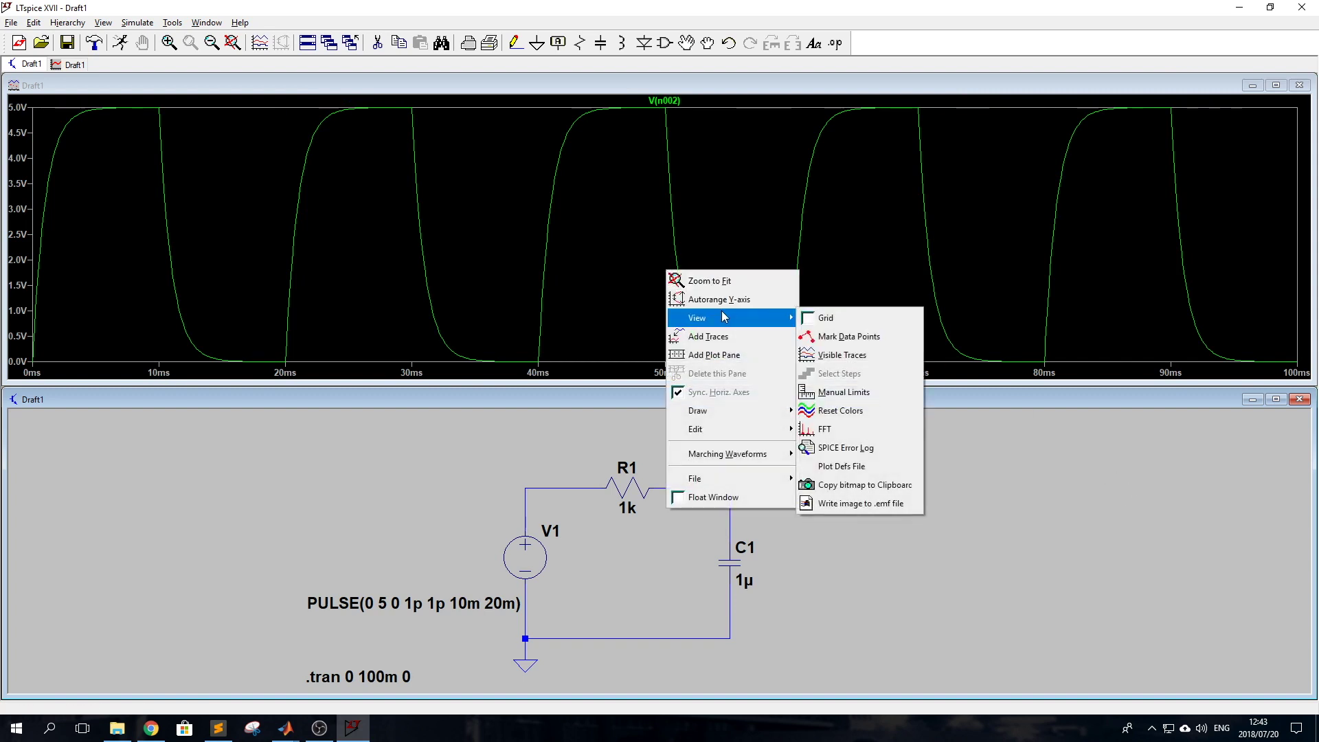
{"action": "left_click", "coordinate": [807, 322]}
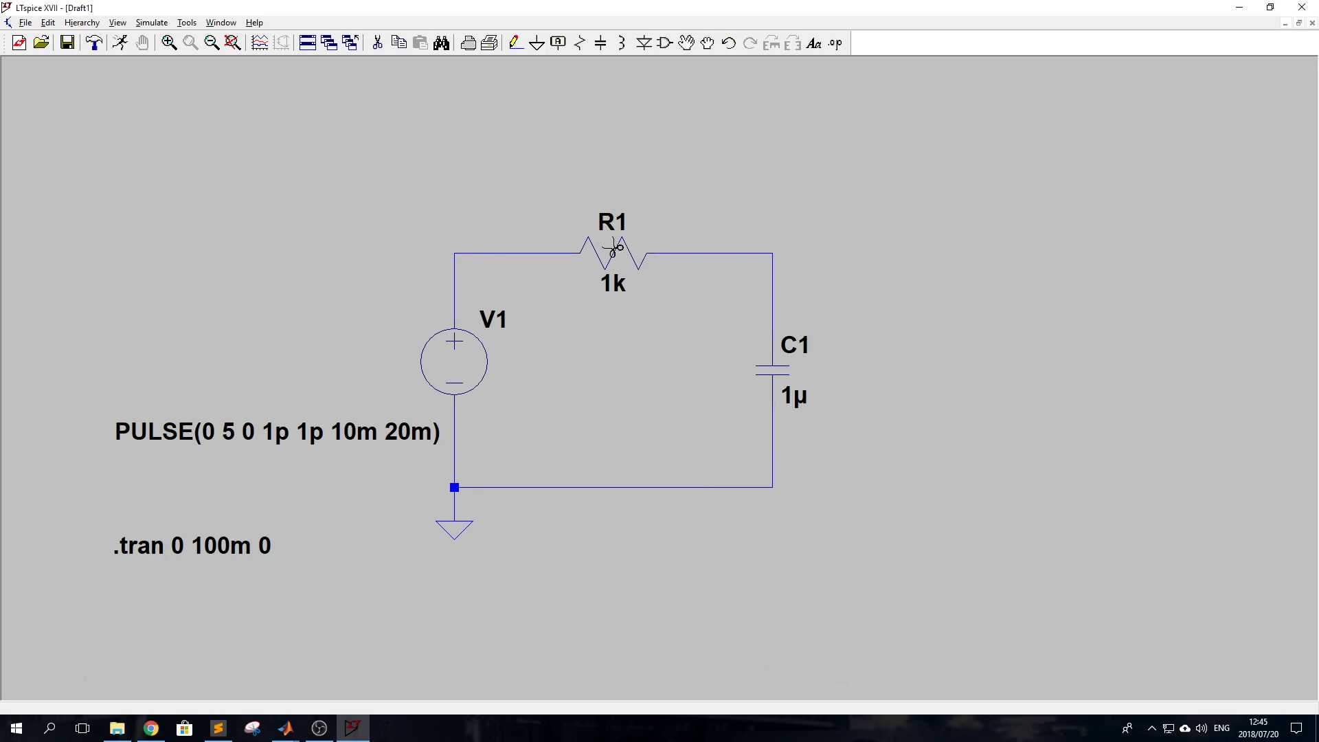
Step: Delete capacitor C1 and place a vertical inductor in the gap it leaves
{"action": "left_click", "coordinate": [773, 373]}
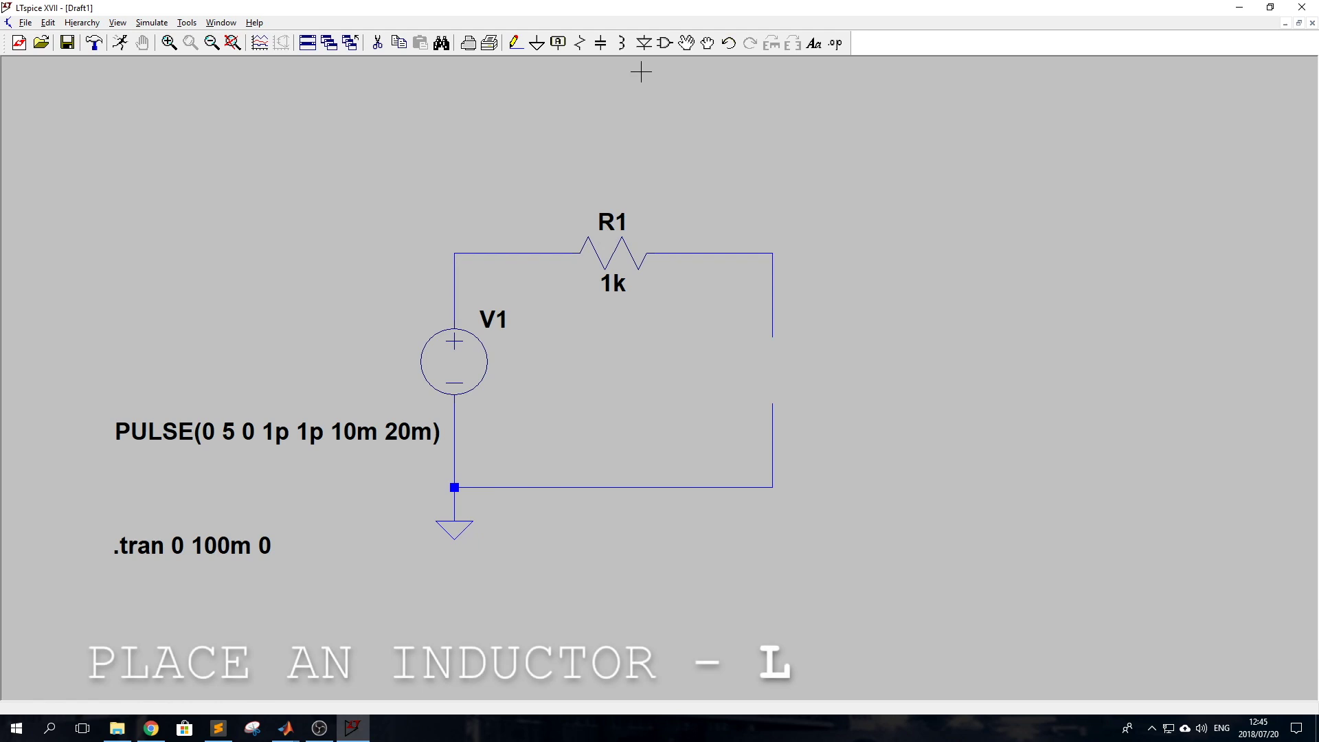
{"action": "left_click", "coordinate": [623, 45]}
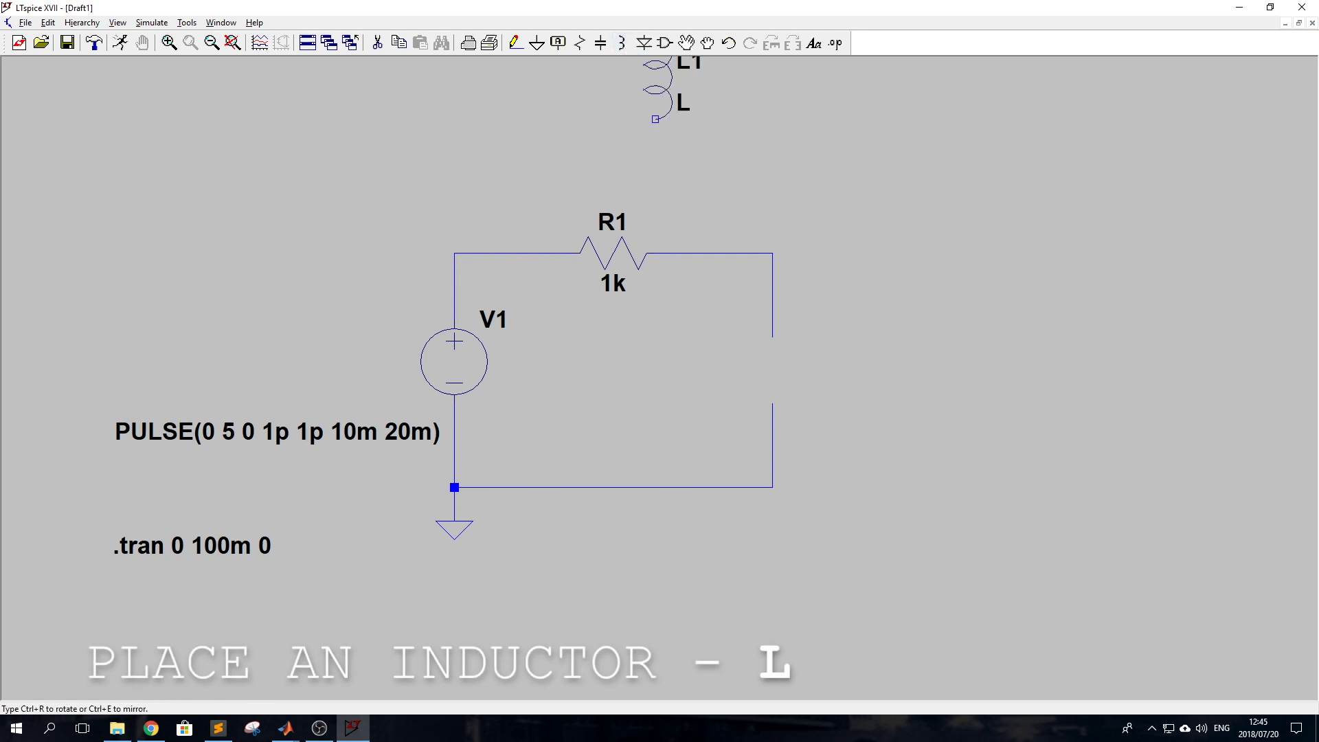
{"action": "left_click", "coordinate": [773, 337]}
{"action": "key", "text": "Escape"}
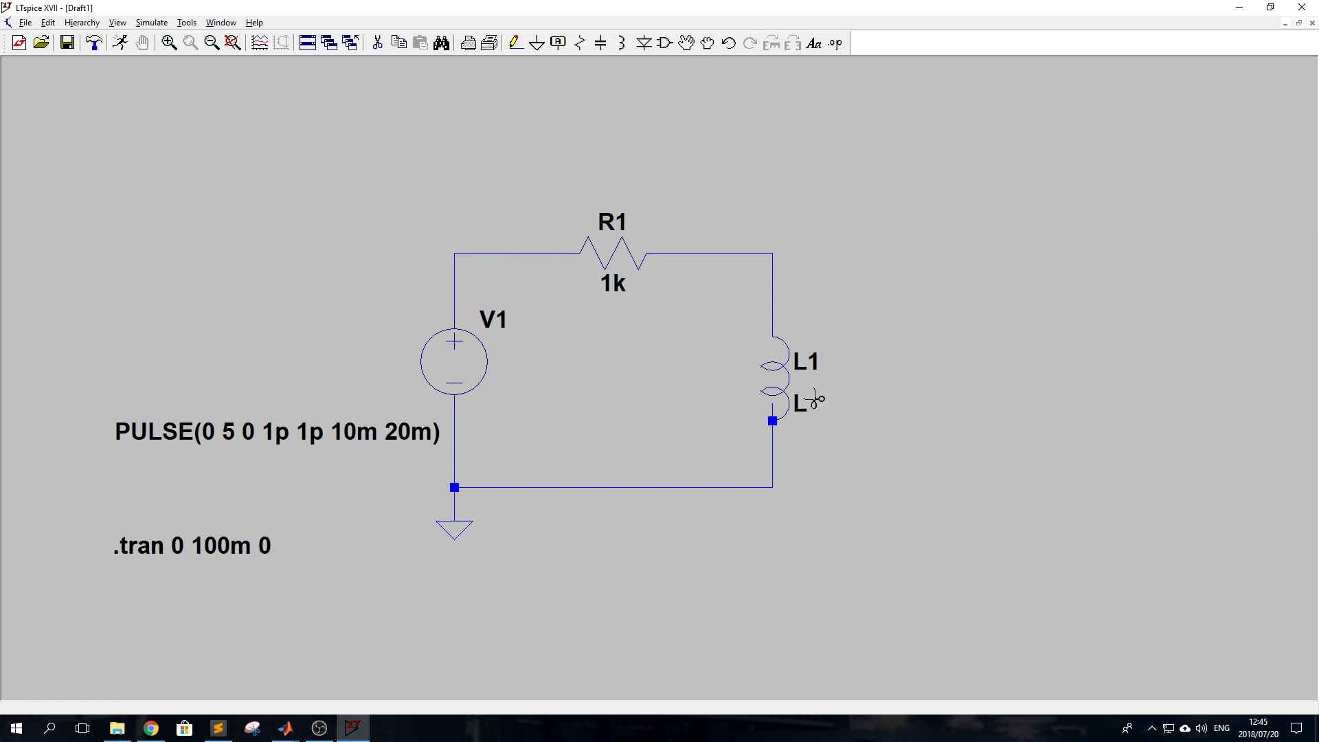
Step: Remove the wire stub overlapping the inductor's lower end and set the inductor's value to 1m
{"action": "key", "text": "Delete"}
{"action": "key", "text": "Escape"}
{"action": "right_click", "coordinate": [803, 406]}
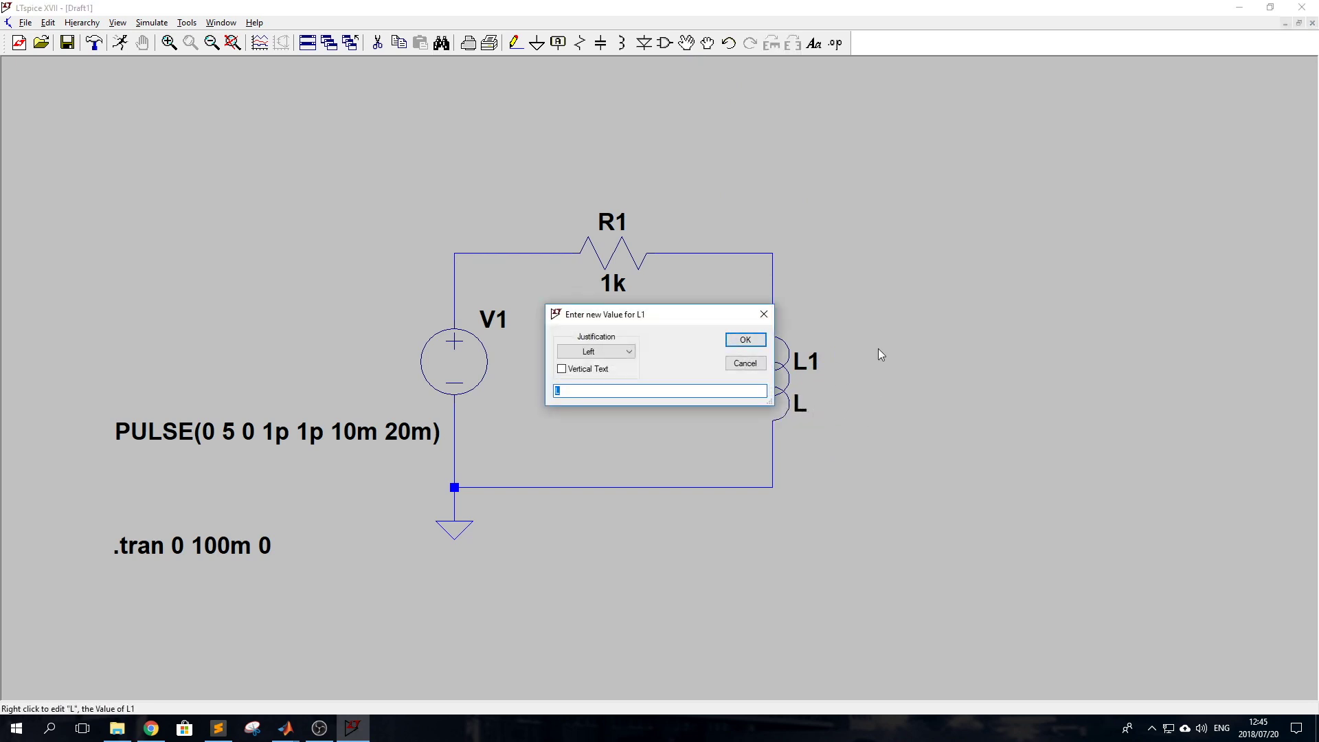
{"action": "key", "text": "Return"}
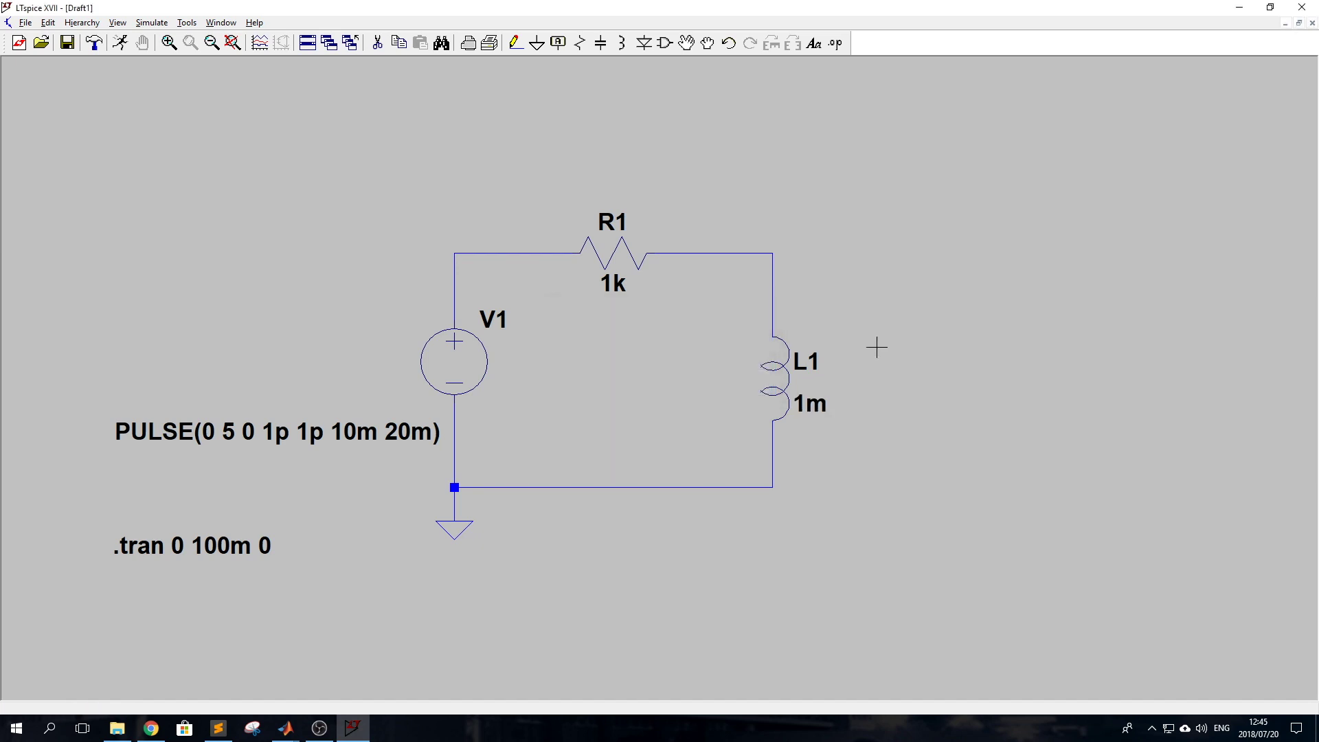